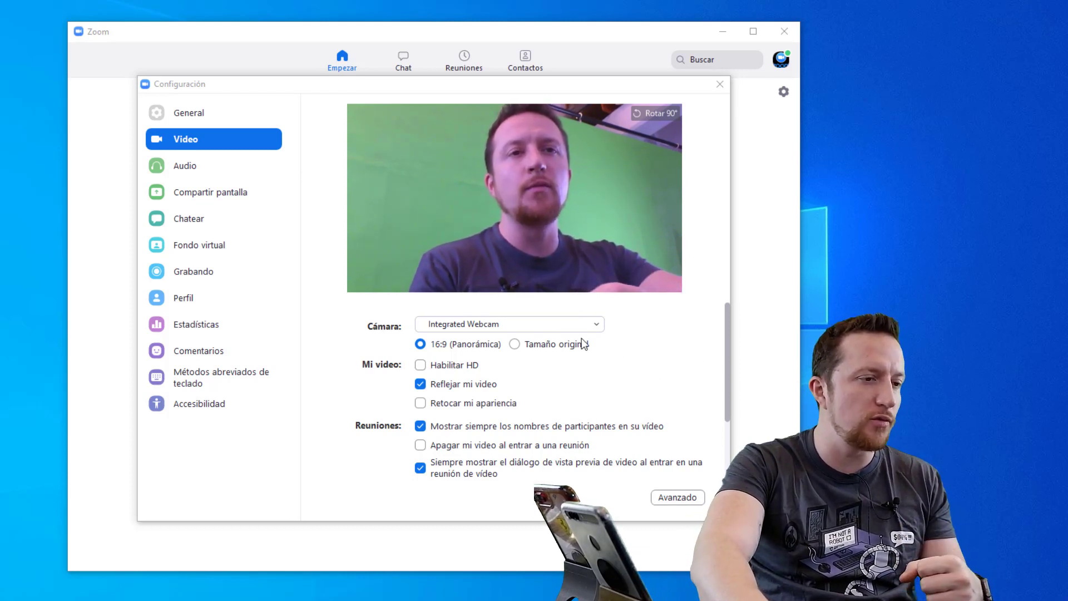
Set Snap Camera as the camera in Zoom's video settings
click(455, 327)
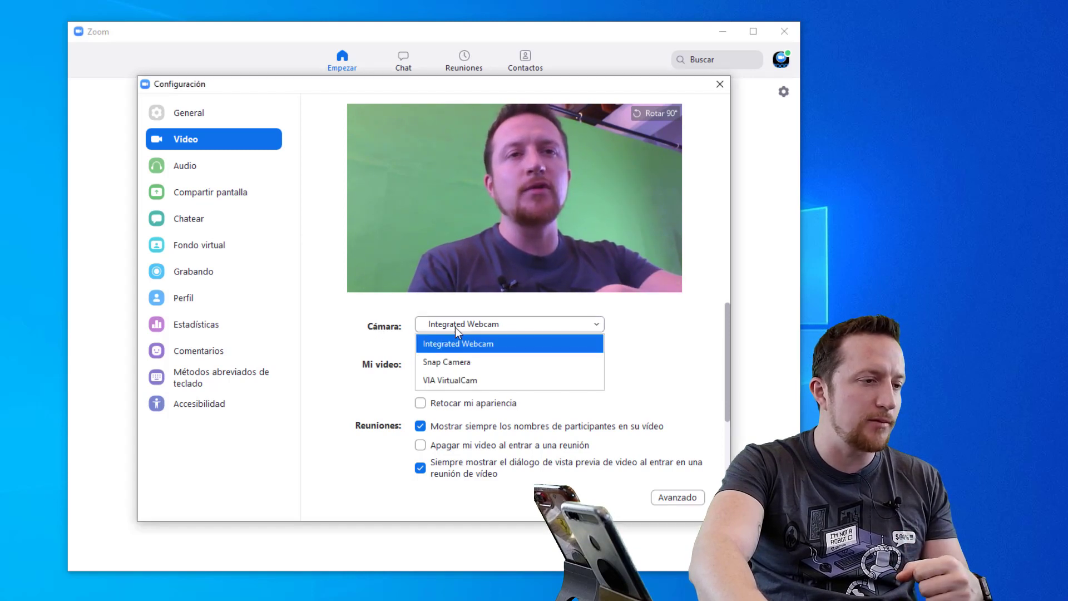
click(439, 362)
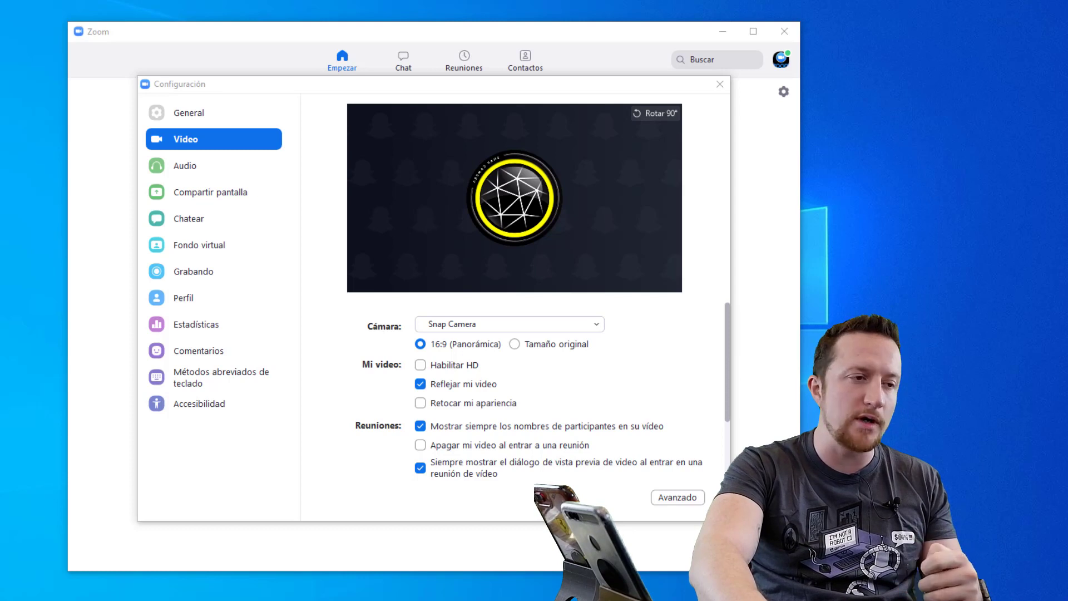
click(515, 229)
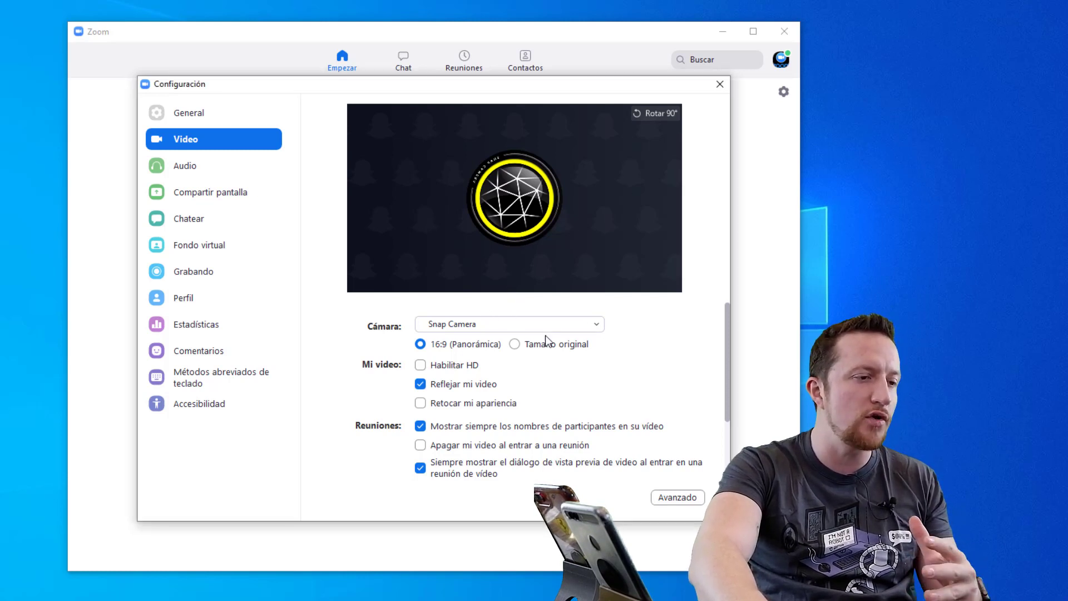
Search Windows for "snap camera" and launch the Snap Camera application
click(110, 590)
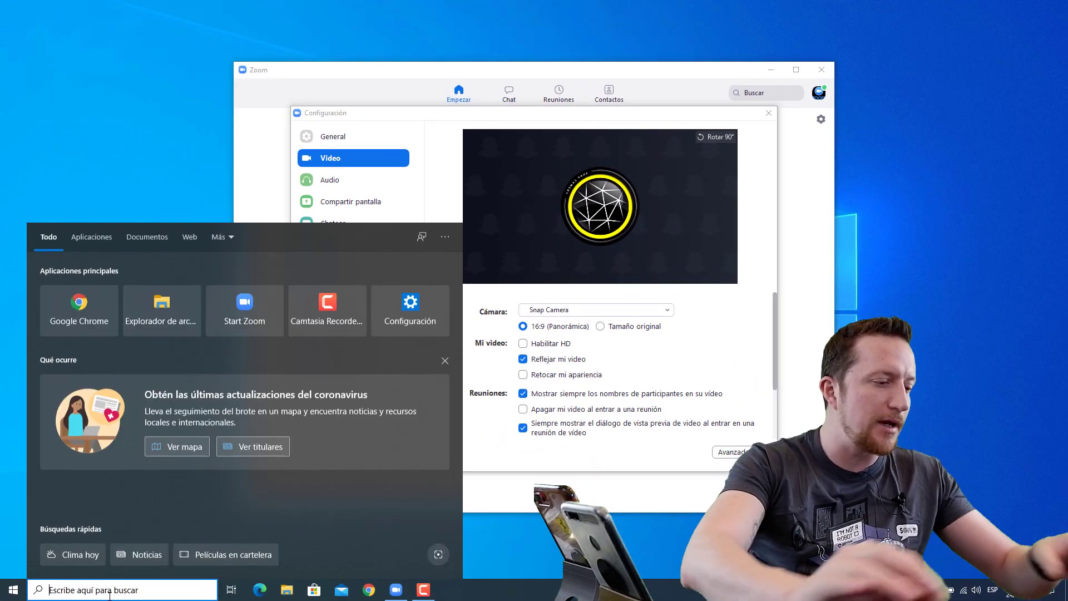
text(sn)
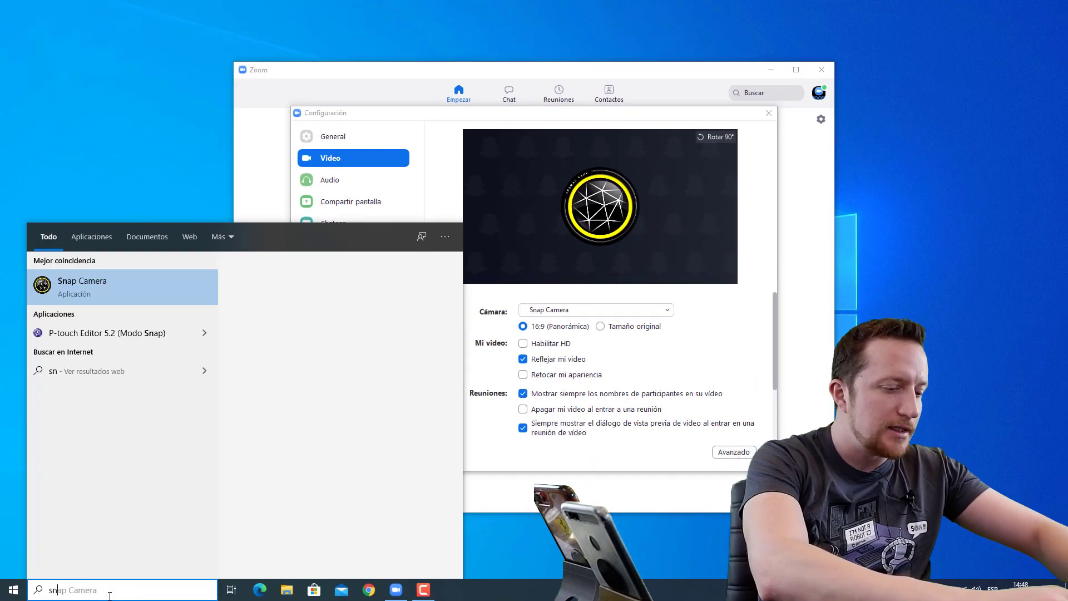
text(ap camera)
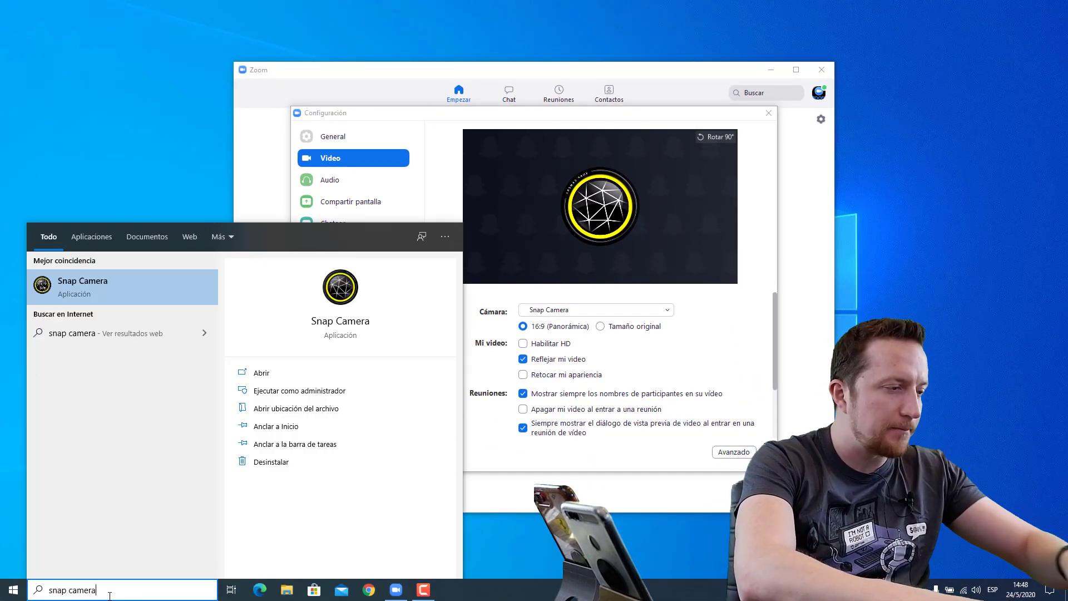
key(Return)
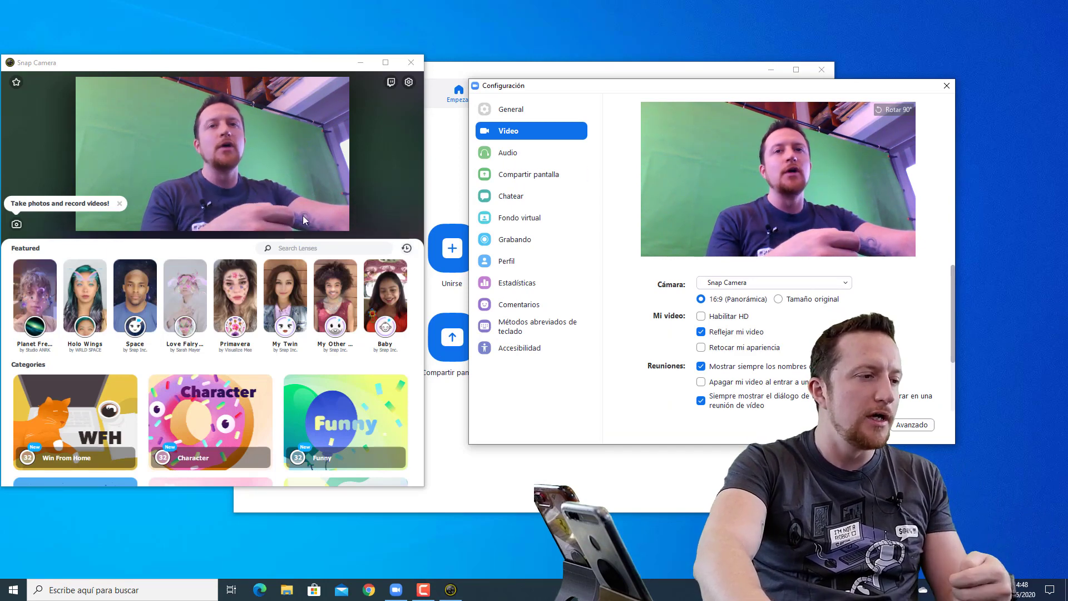
Apply the PURR KITTY PURR lens from the Funny category and browse further down the lenses
click(319, 399)
click(320, 400)
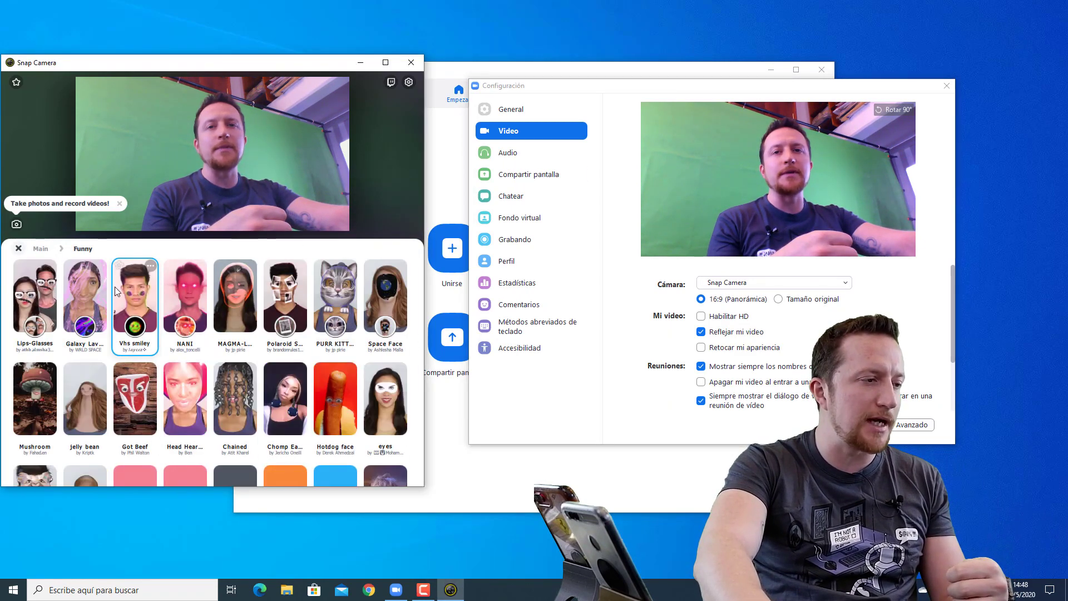
click(185, 476)
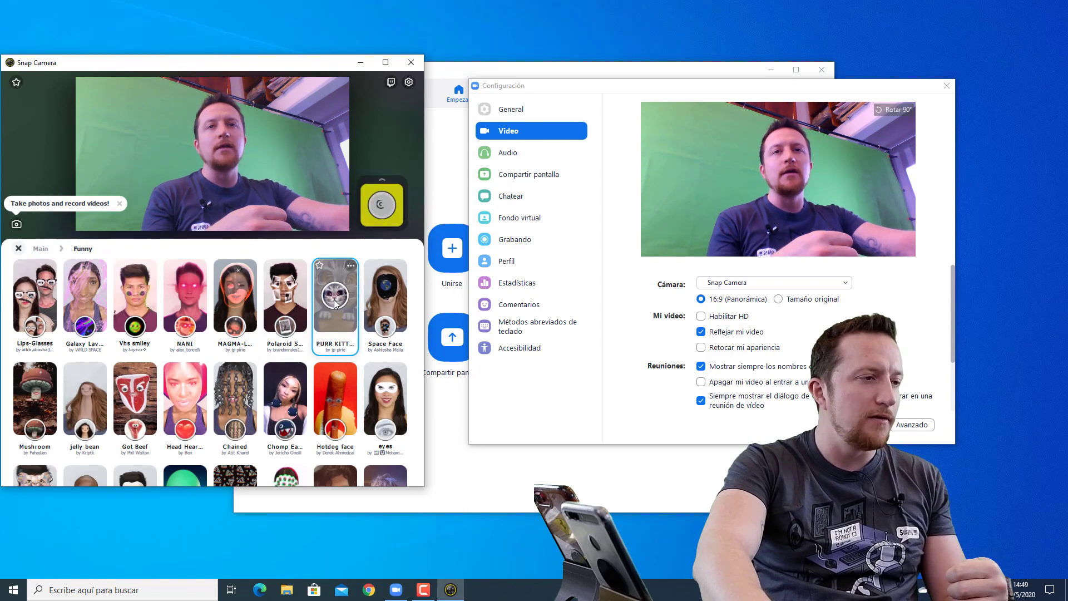
scroll(187, 338, down, 3)
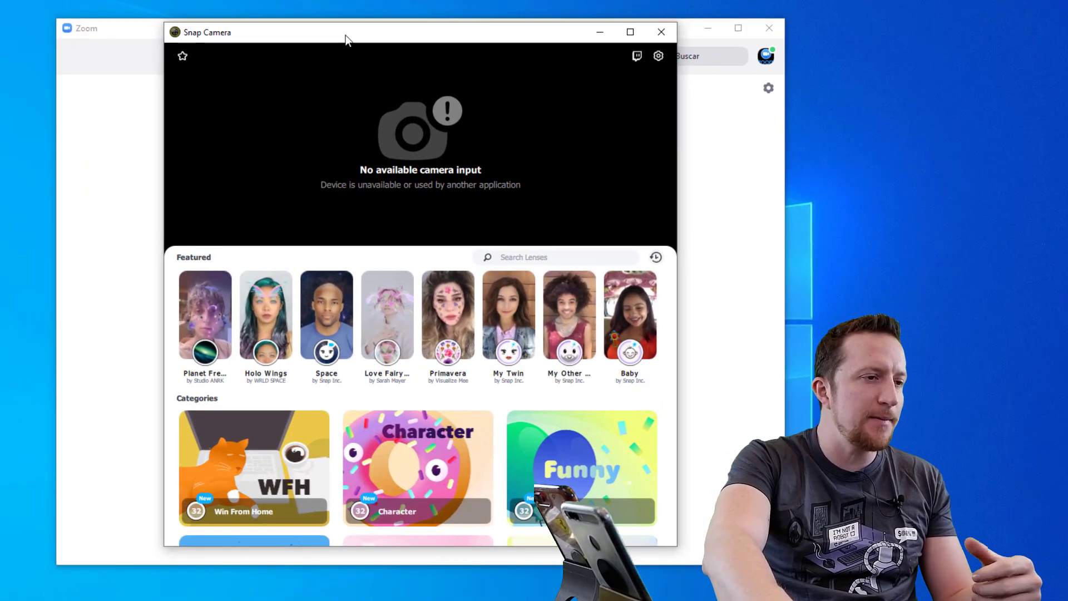
drag(345, 39, 351, 69)
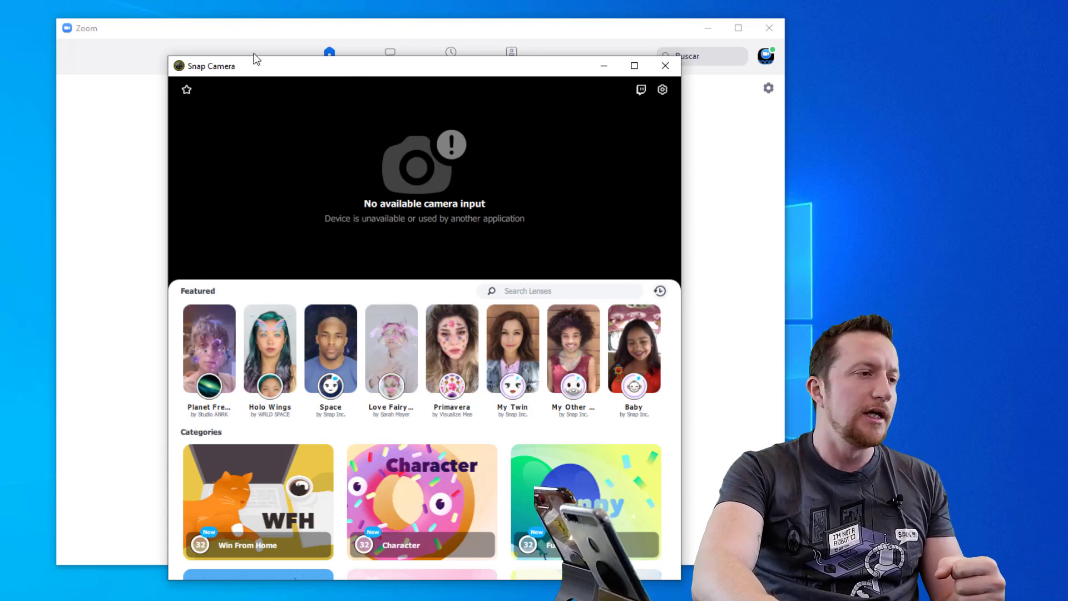
drag(302, 72, 343, 48)
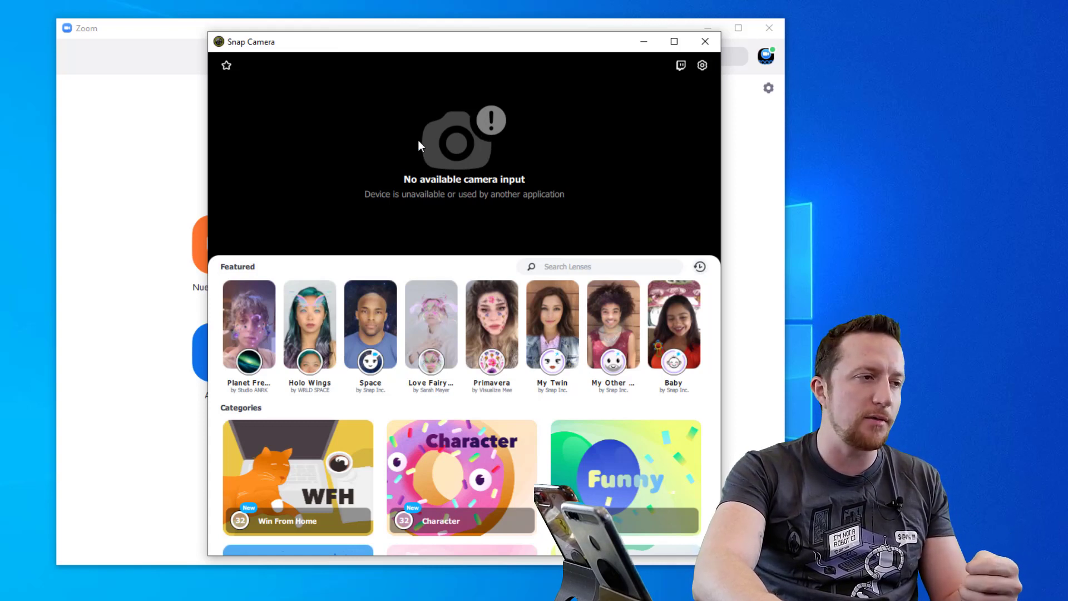
click(127, 31)
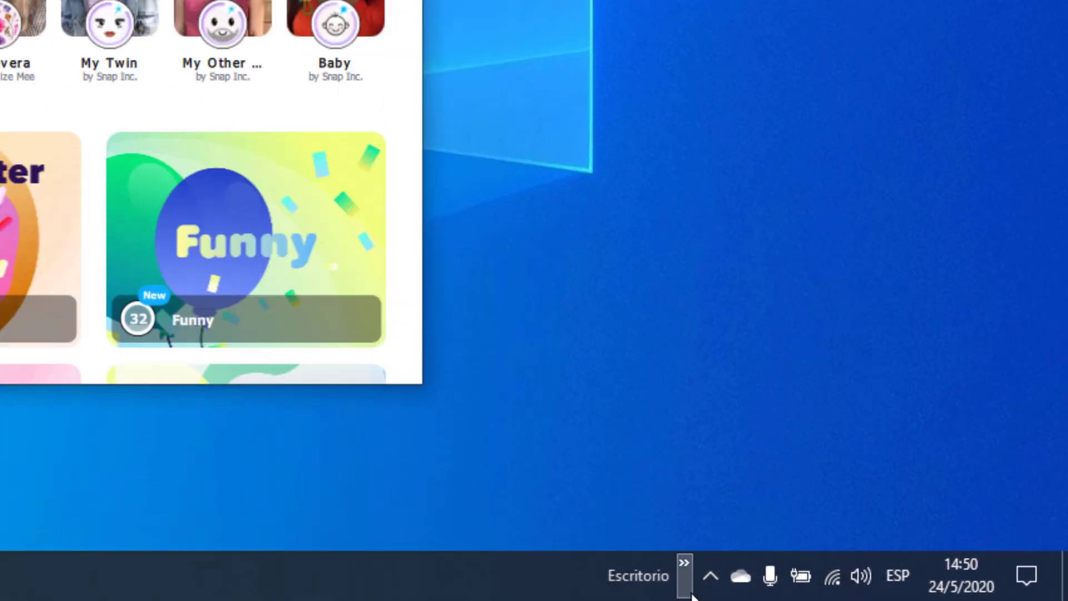
Quit Zoom completely so it no longer runs in the background
click(713, 581)
right_click(785, 478)
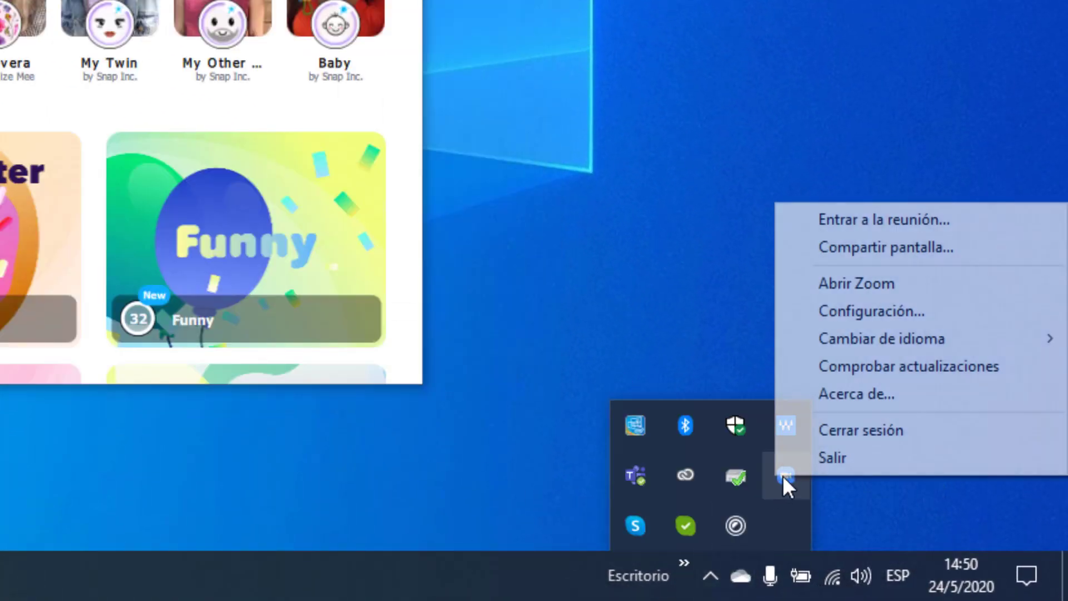
click(890, 459)
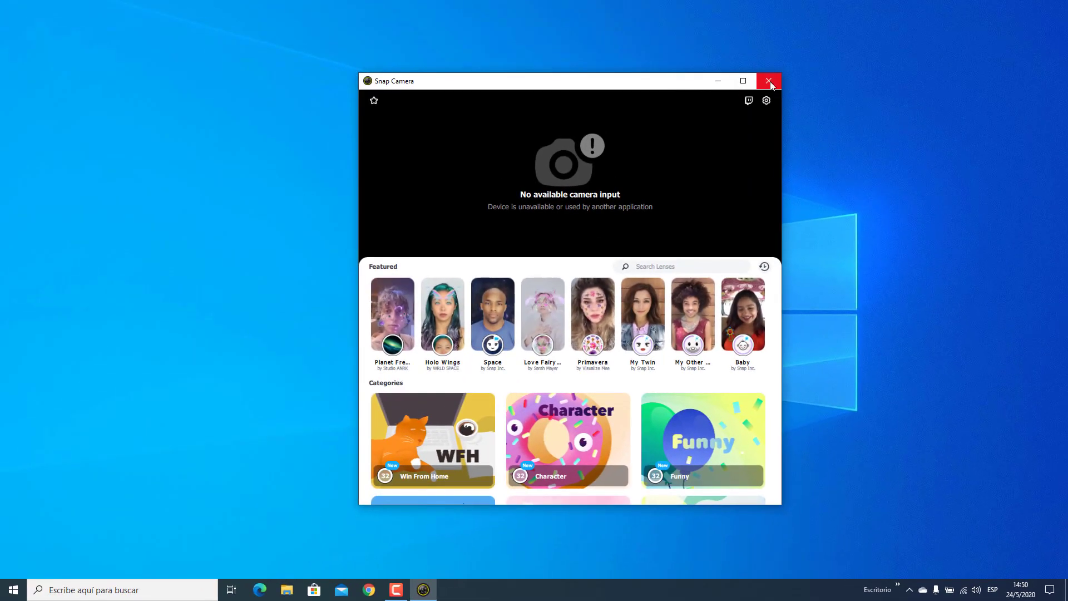
Close the Snap Camera window and quit its background process
click(769, 82)
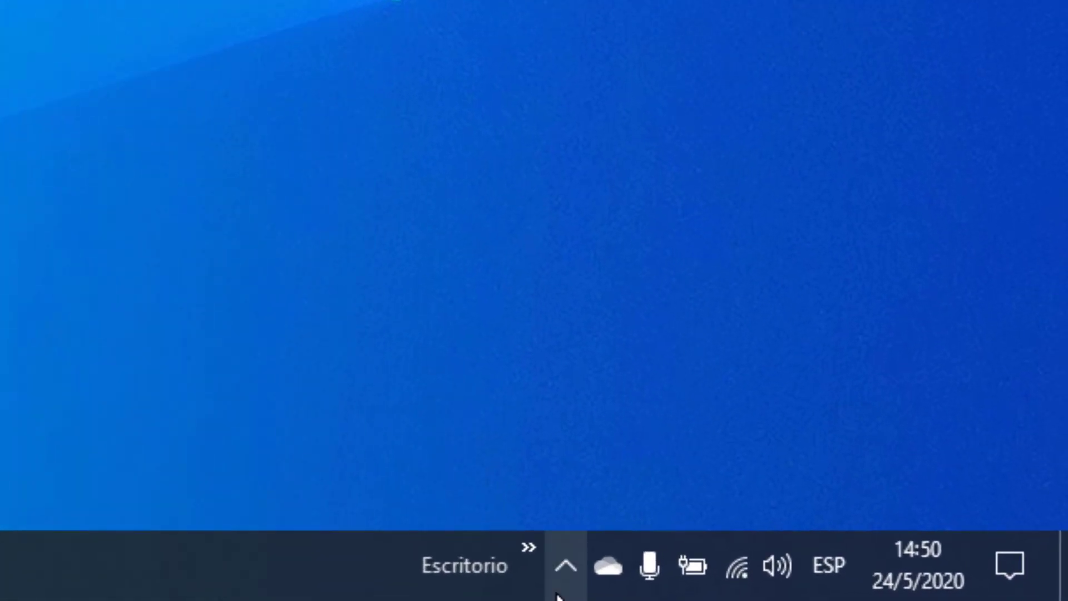
click(910, 590)
right_click(532, 500)
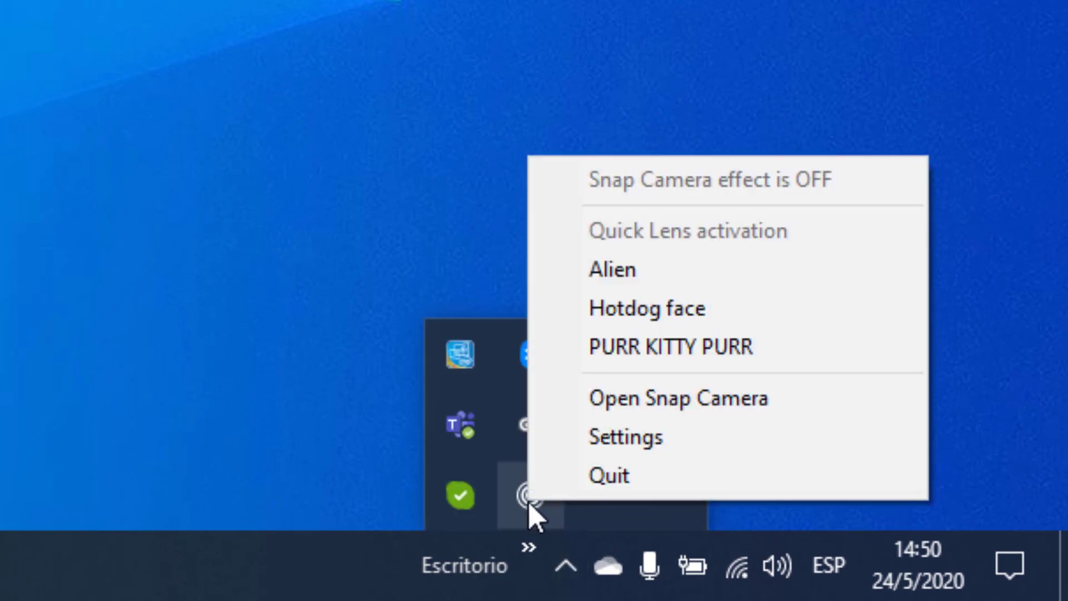
click(571, 485)
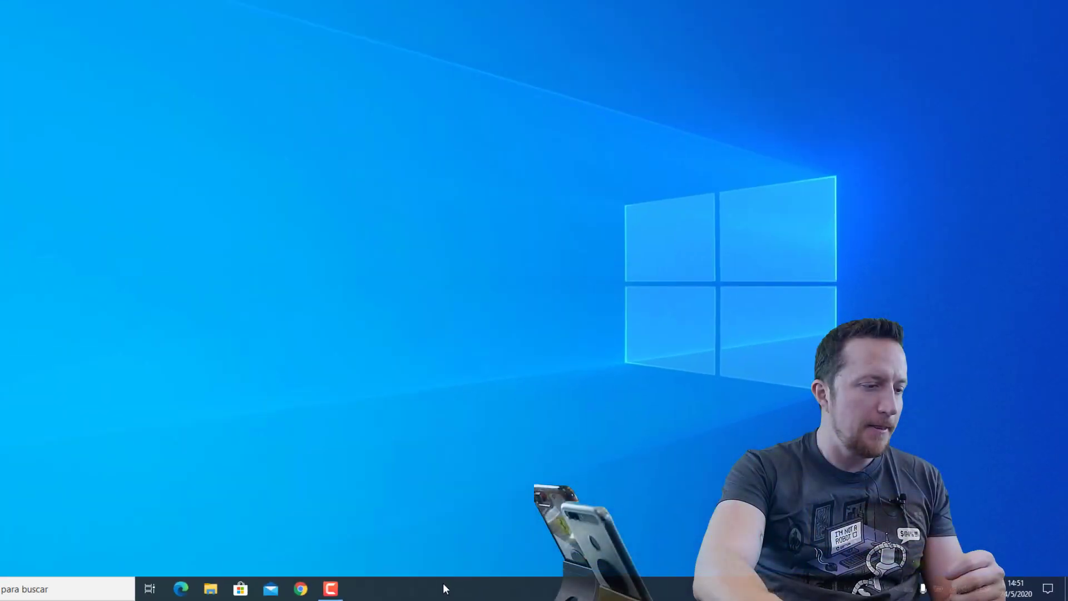
Search Windows for "snap camera" and restart Snap Camera before opening Zoom
click(100, 588)
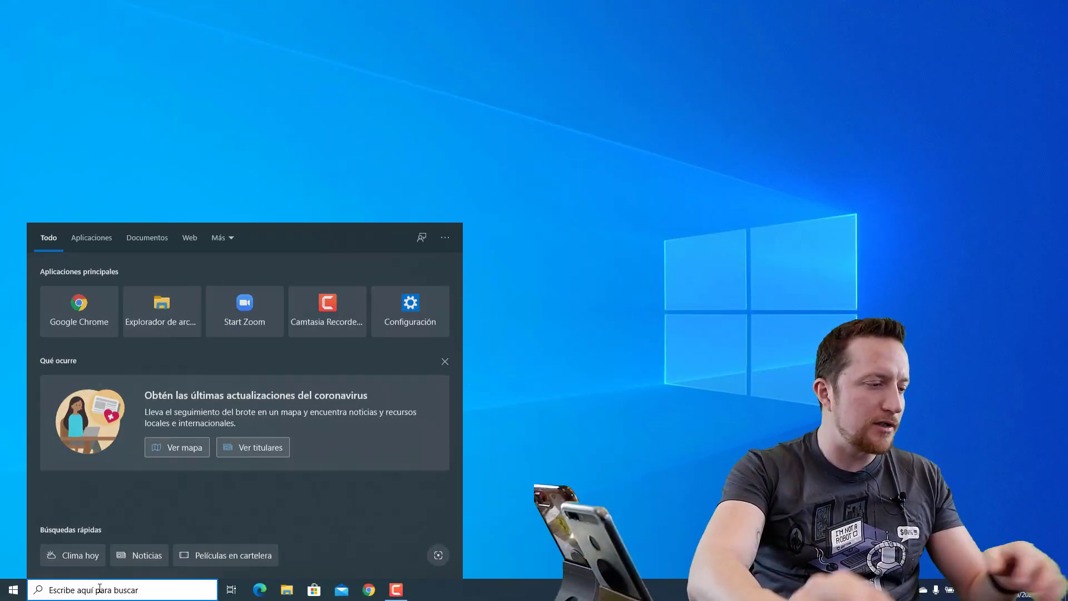
text(snap camera)
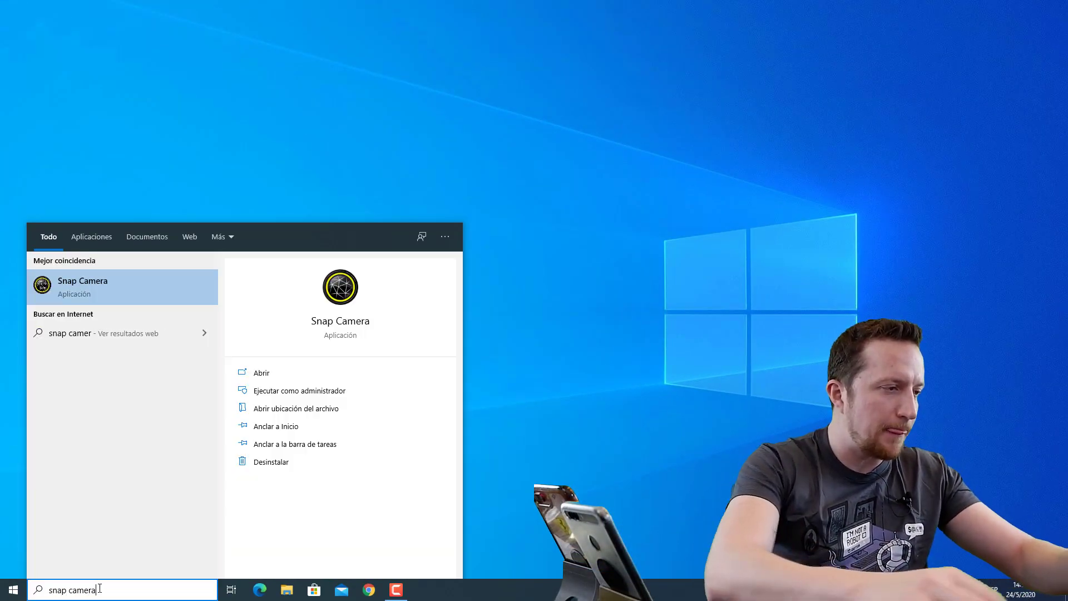
key(Return)
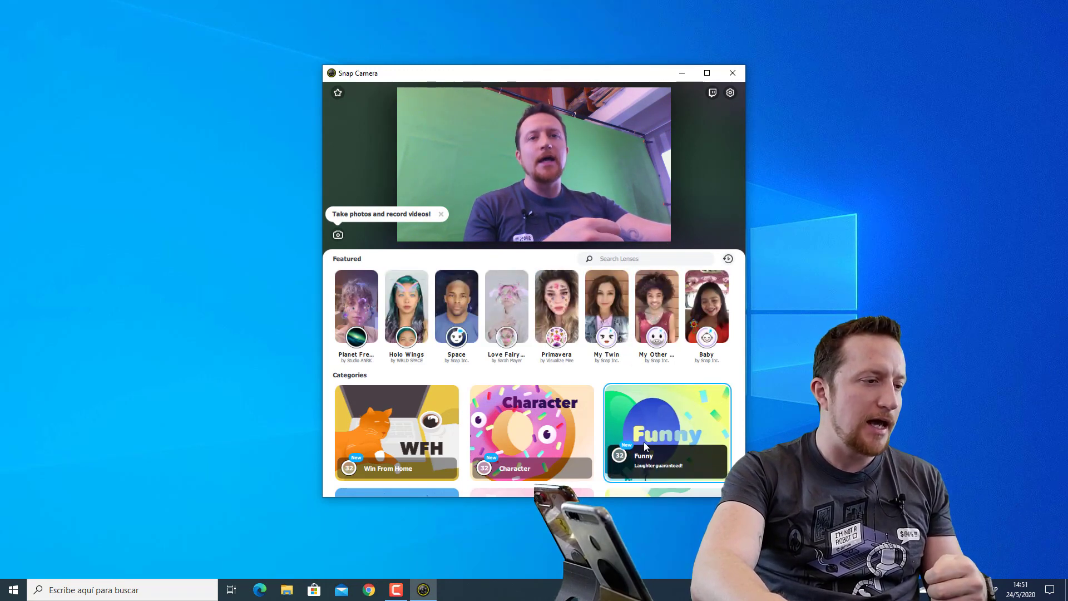
Switch to Zoom by searching Windows for "zoom" and starting it
key(super)
text(zoom)
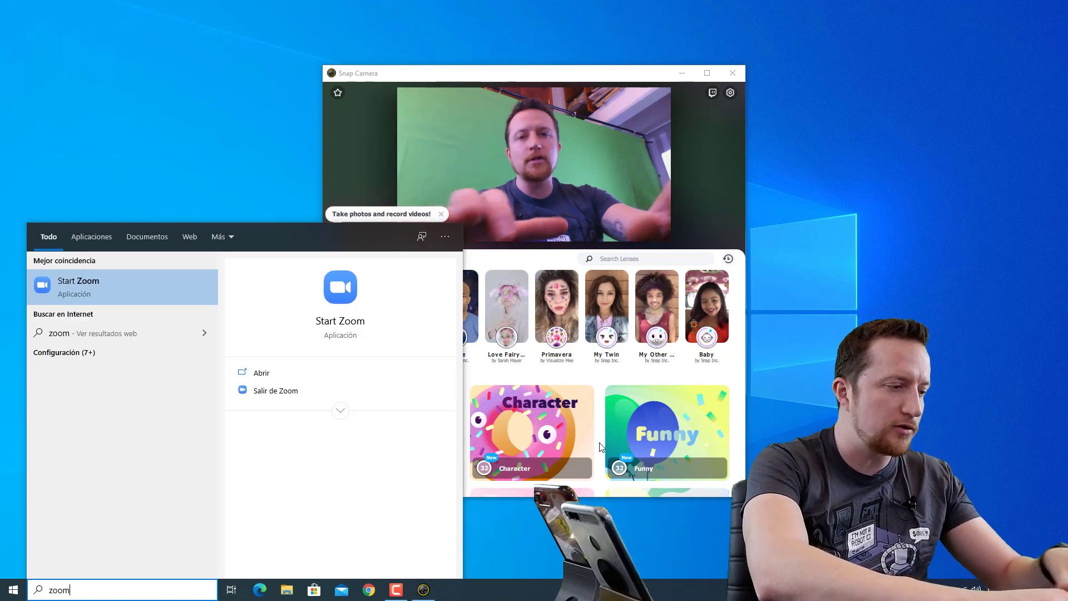
key(Return)
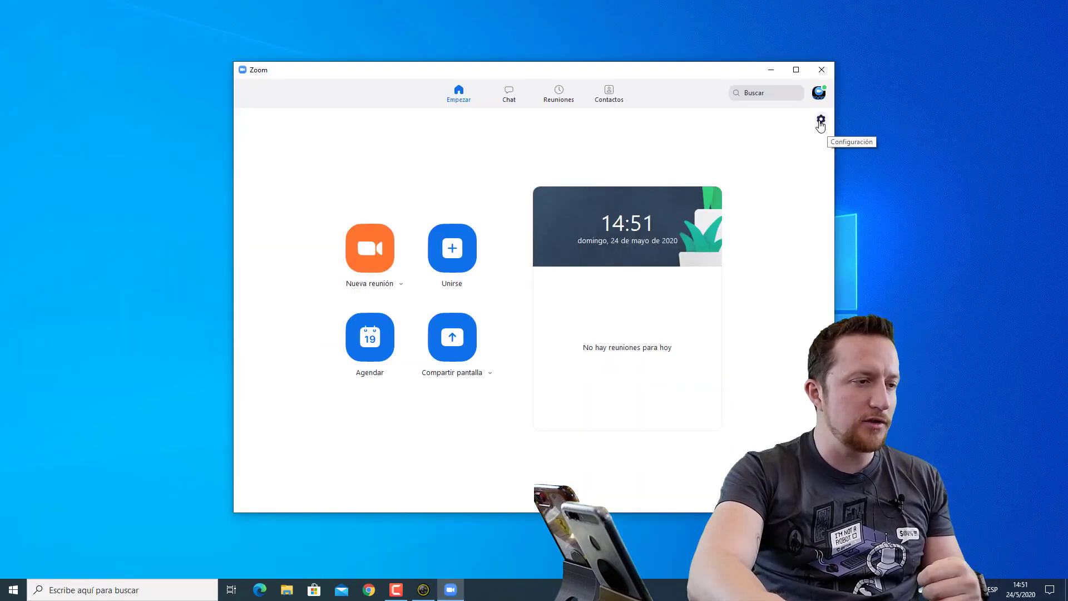
Open Zoom's video settings and choose Snap Camera as the camera
click(821, 120)
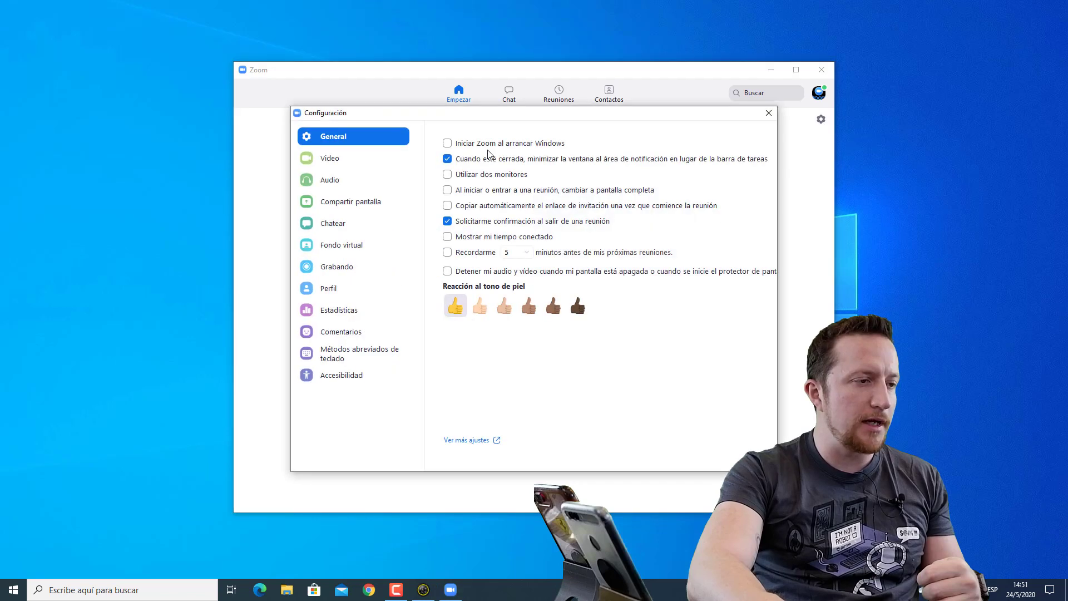
click(323, 162)
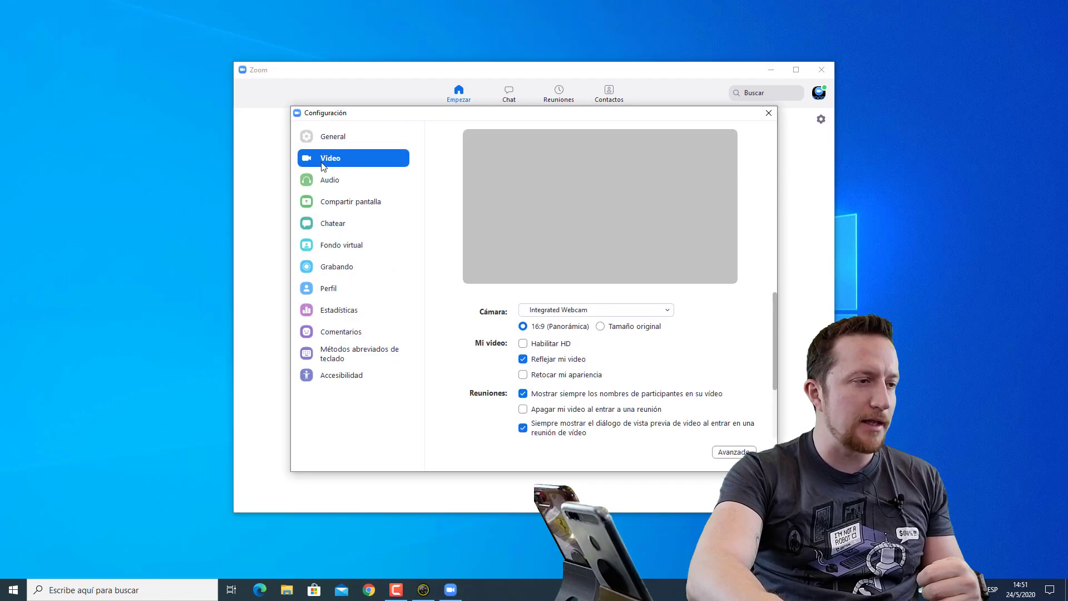
click(561, 312)
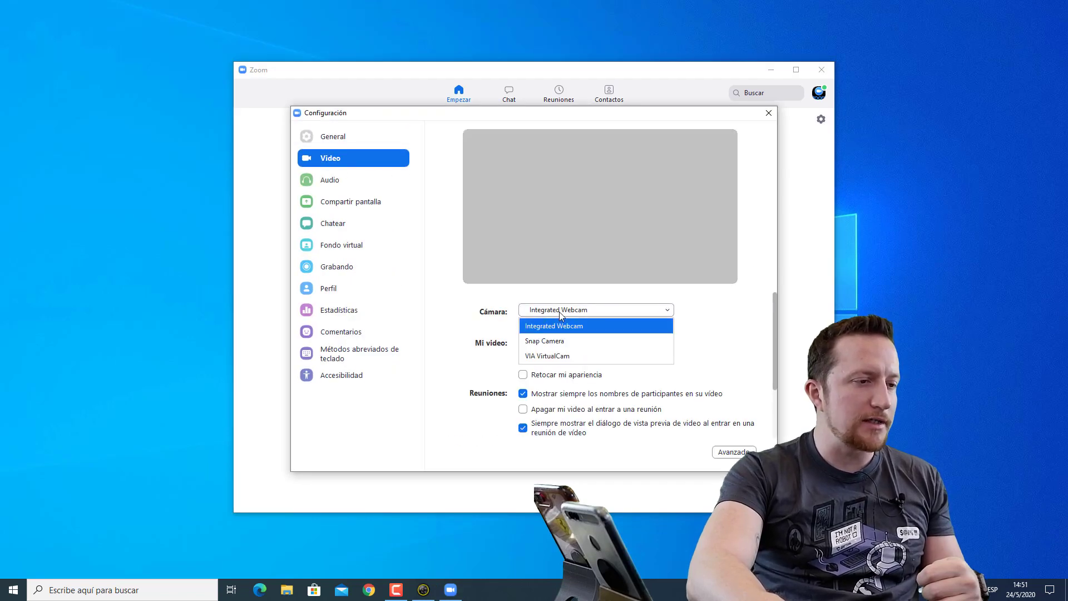
click(556, 344)
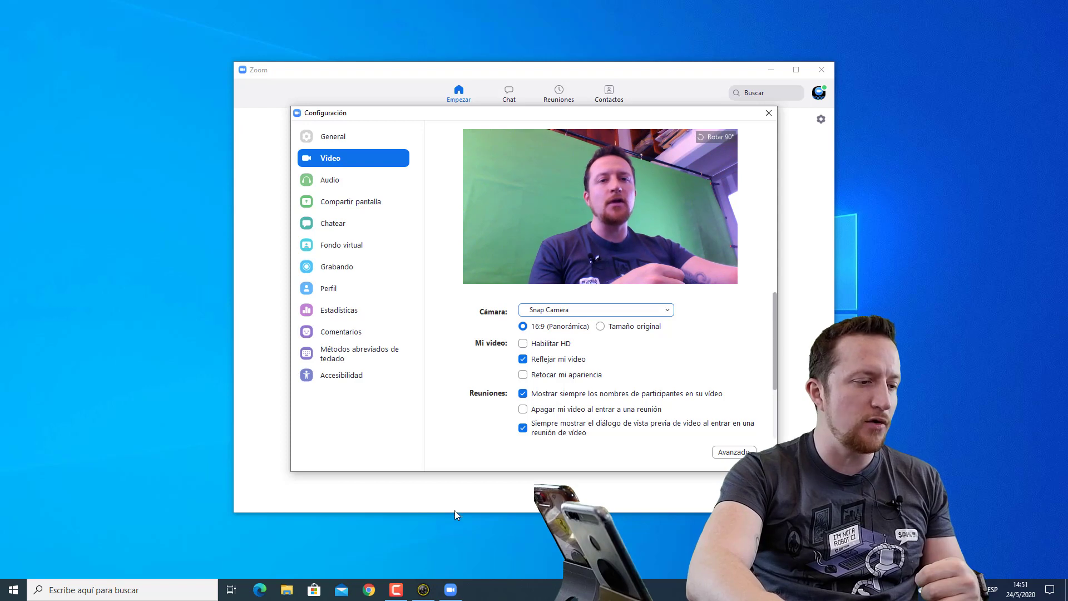
Place Snap Camera and the Zoom settings side by side and apply the bucket-shaped hat lens from the Funny category
click(422, 590)
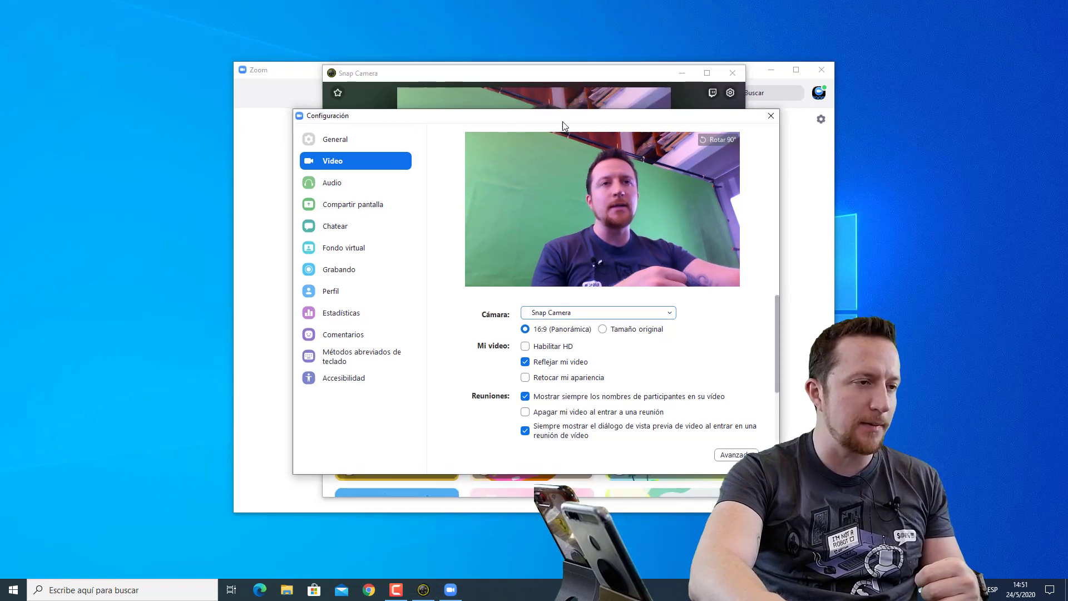
drag(562, 120, 834, 122)
drag(528, 73, 274, 63)
click(201, 399)
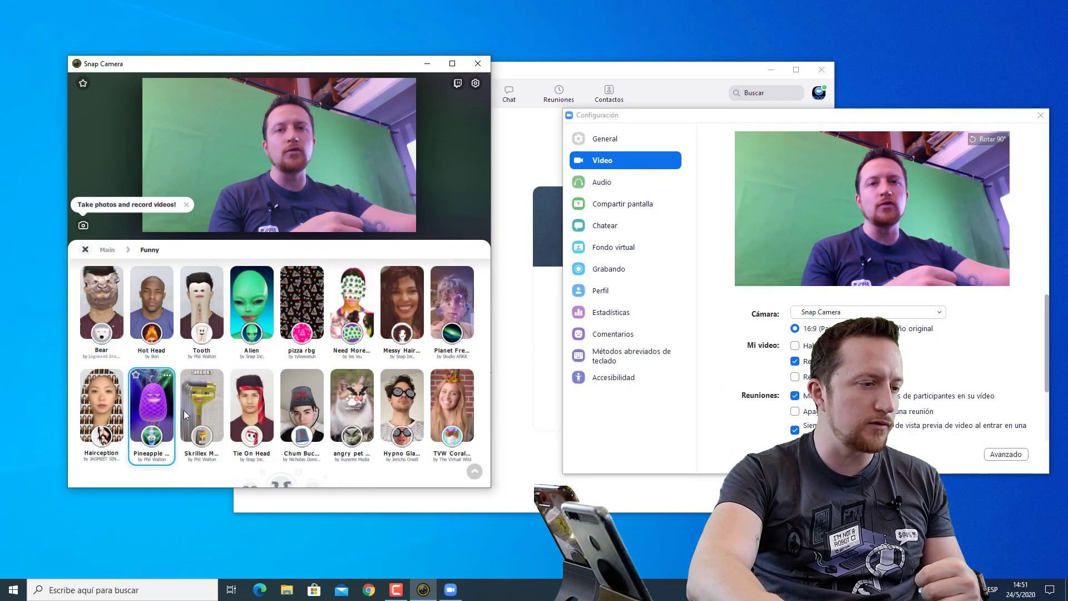
click(306, 418)
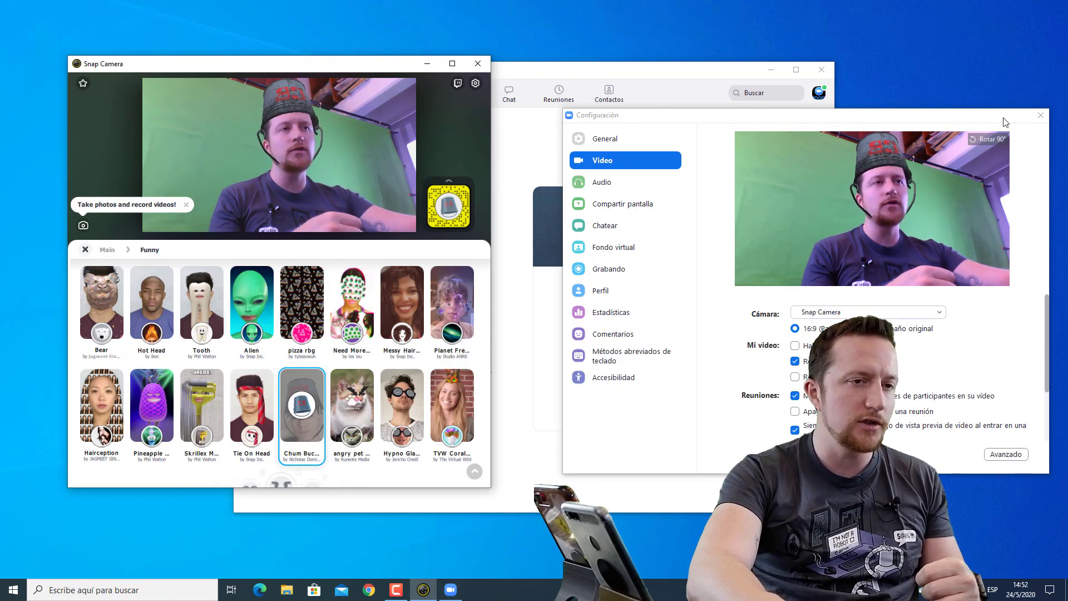
Close Zoom's settings, then start a new meeting and join it with computer audio
click(1042, 116)
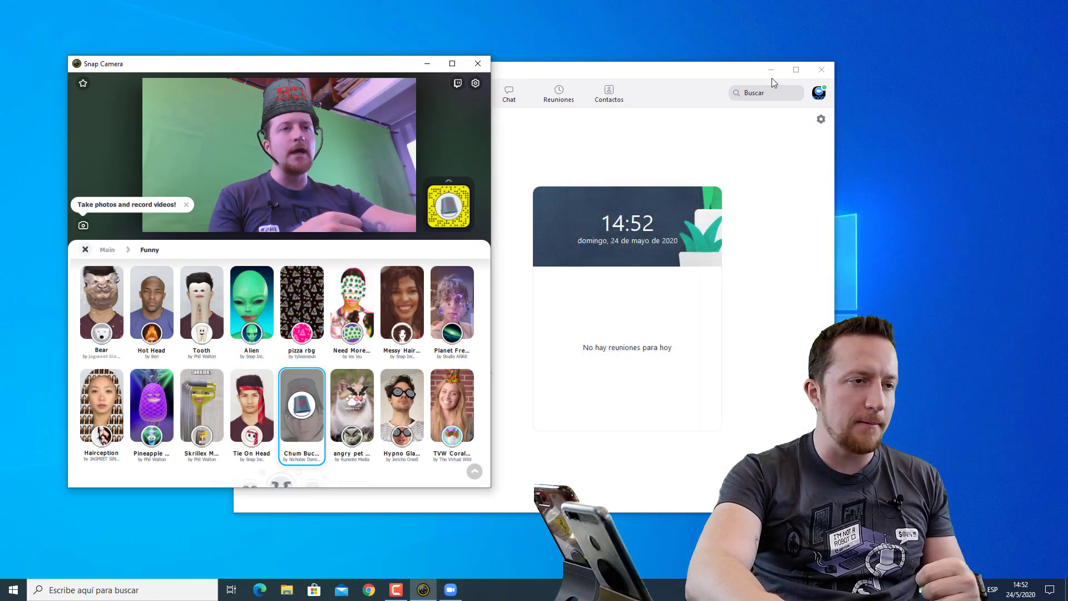
click(658, 73)
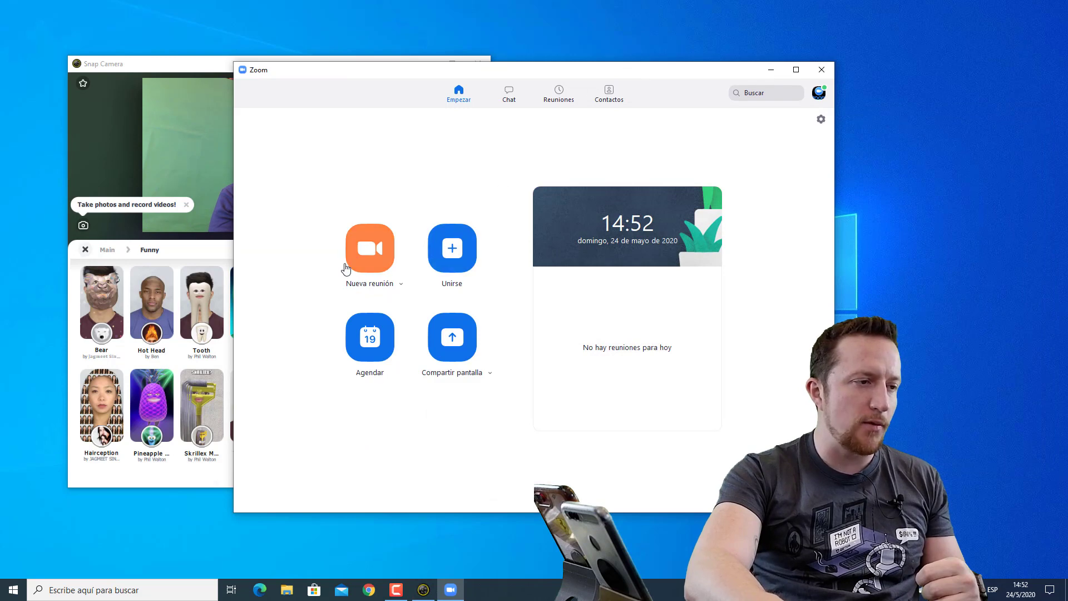
click(380, 257)
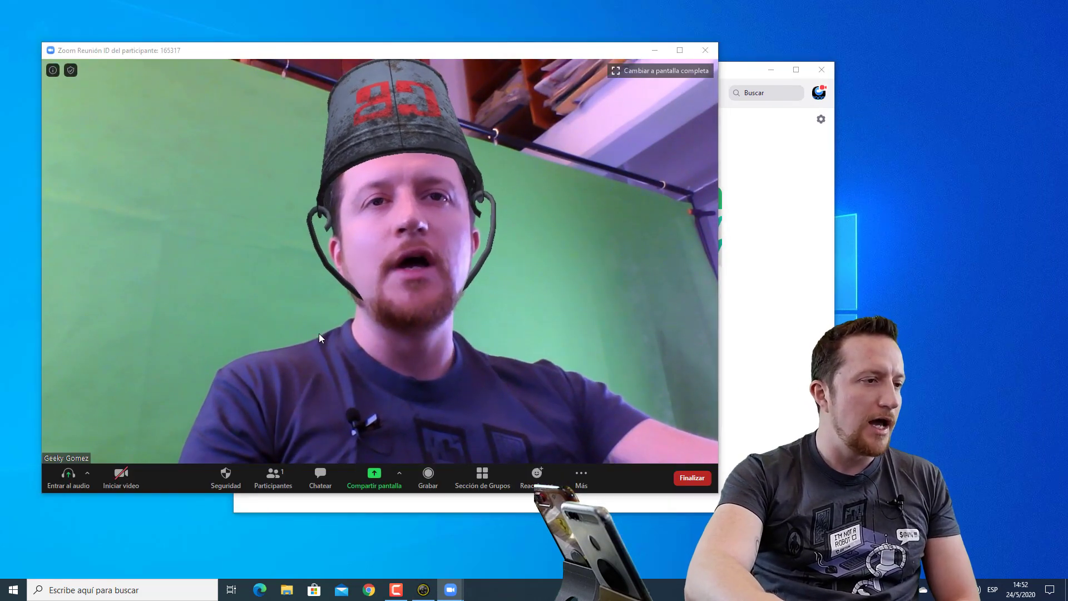
click(557, 293)
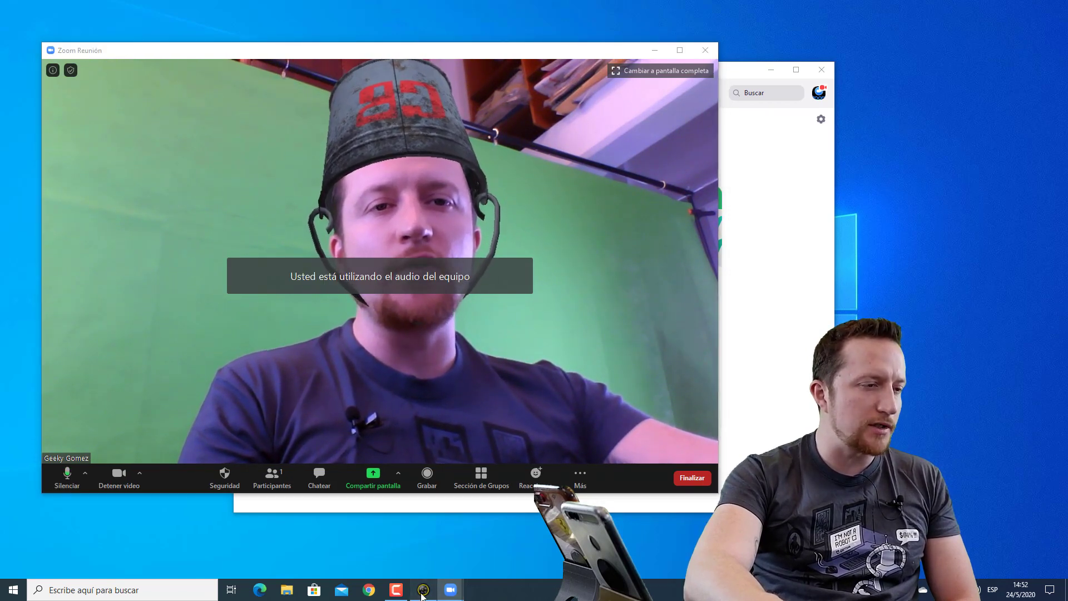
Bring Snap Camera to the front and place it beside the Zoom meeting window
click(423, 590)
drag(249, 70, 836, 69)
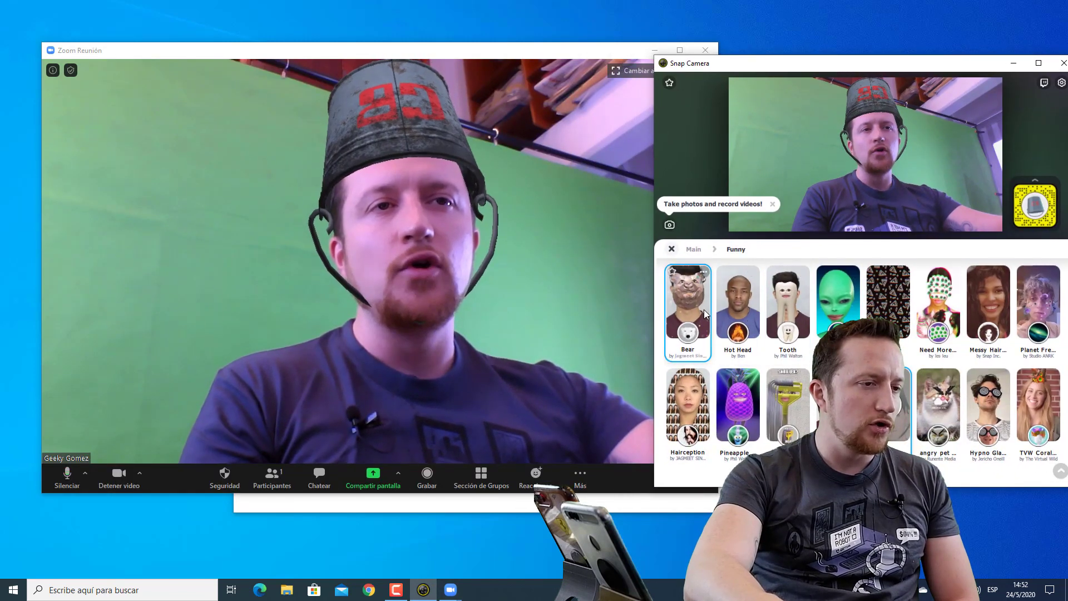
Show the Alien, Skrillex and Pineapple lenses from the Funny category one after another in the Zoom meeting
click(857, 300)
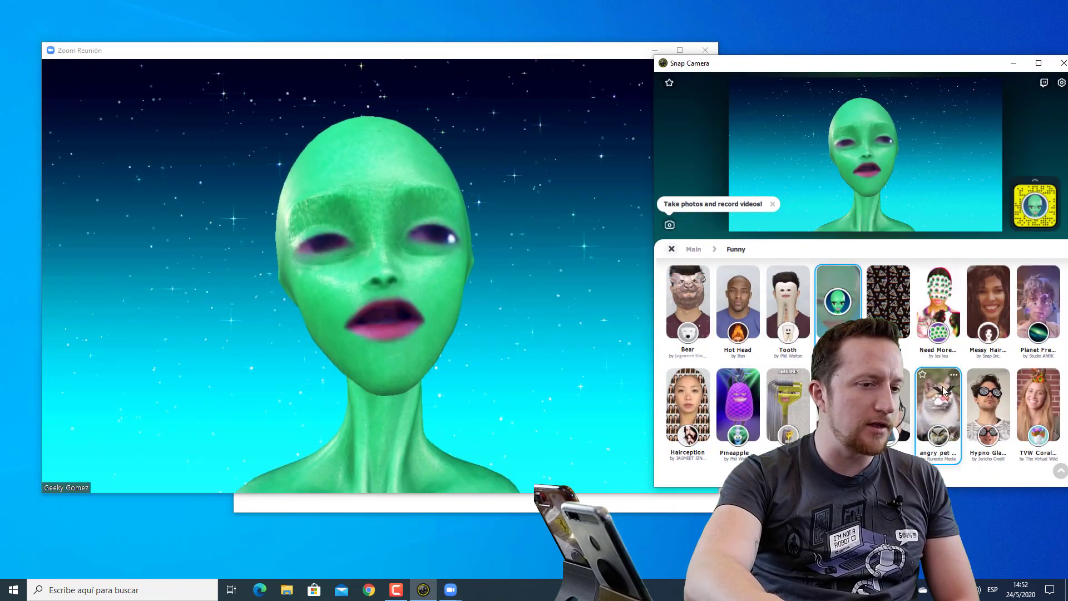
scroll(806, 391, down, 1)
click(767, 342)
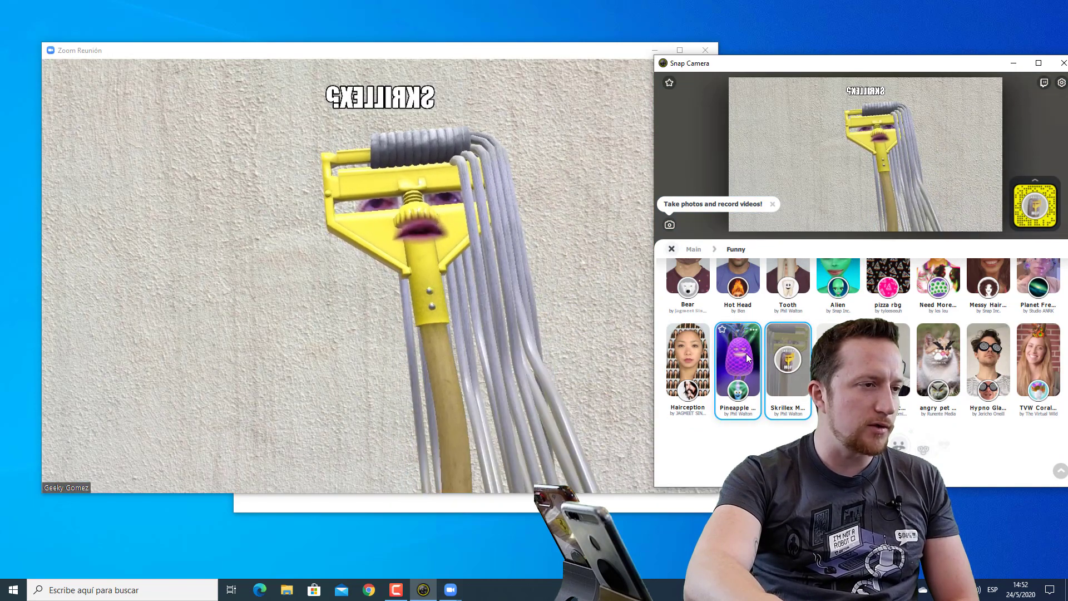
click(748, 359)
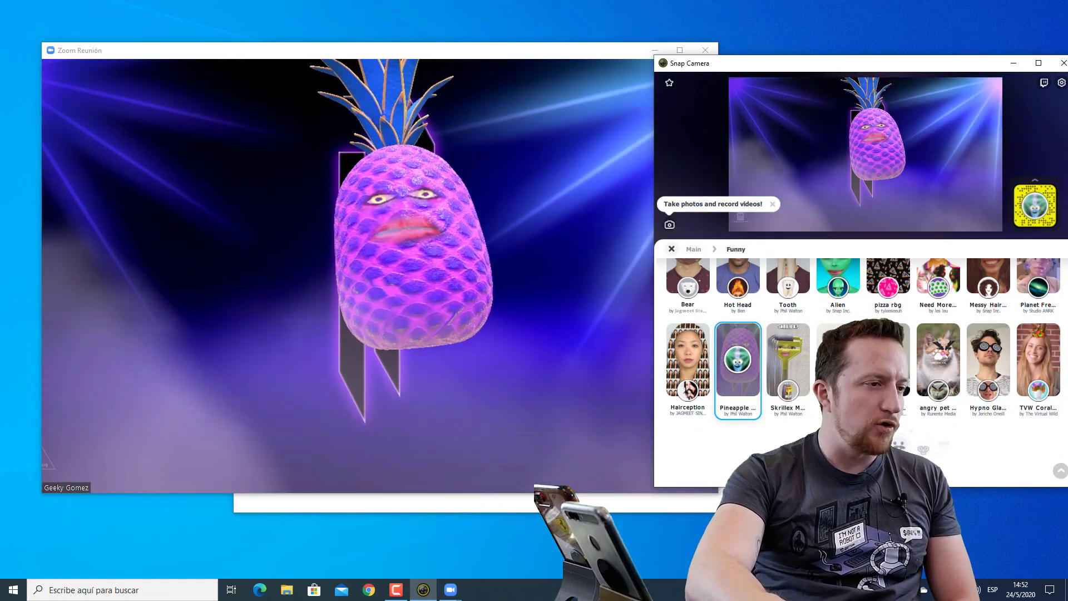
Apply the Mushroom lens and follow it with the purple Galaxy lens by WRLD SPACE
scroll(749, 359, down, 5)
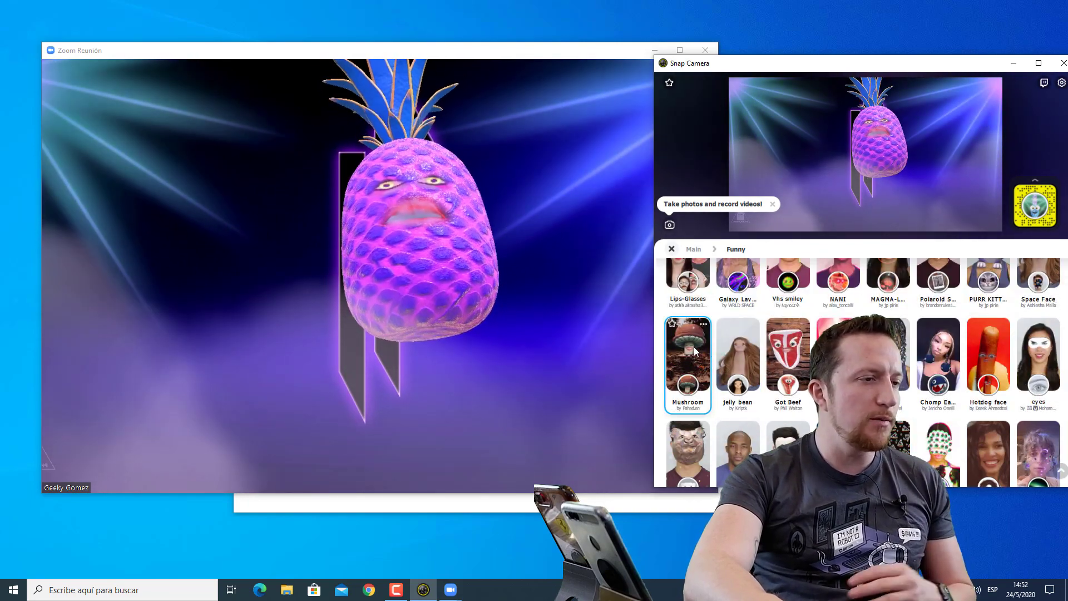
click(693, 346)
scroll(804, 355, up, 1)
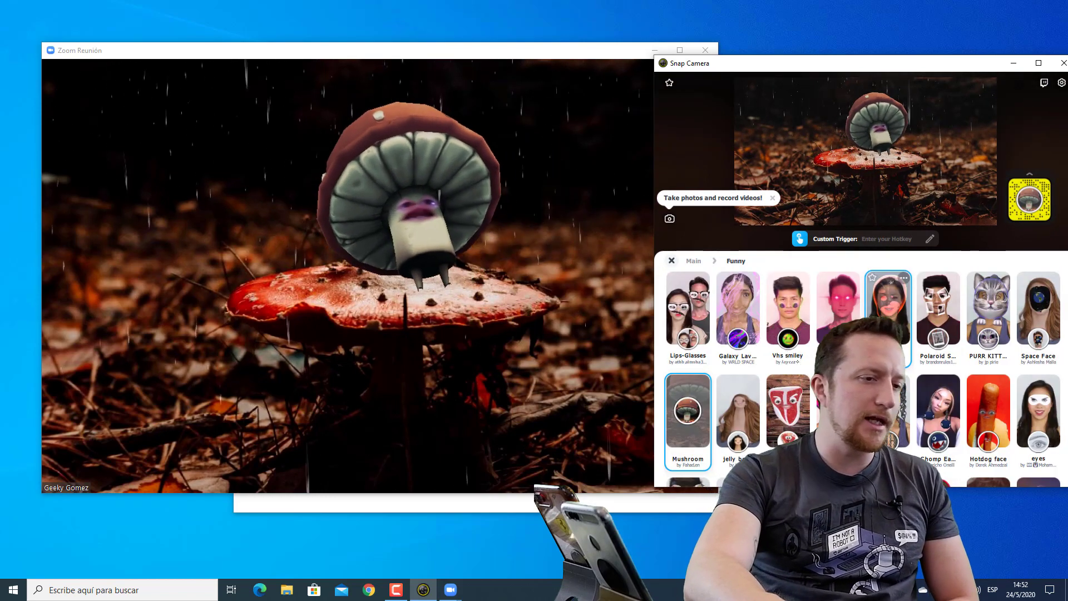
click(741, 309)
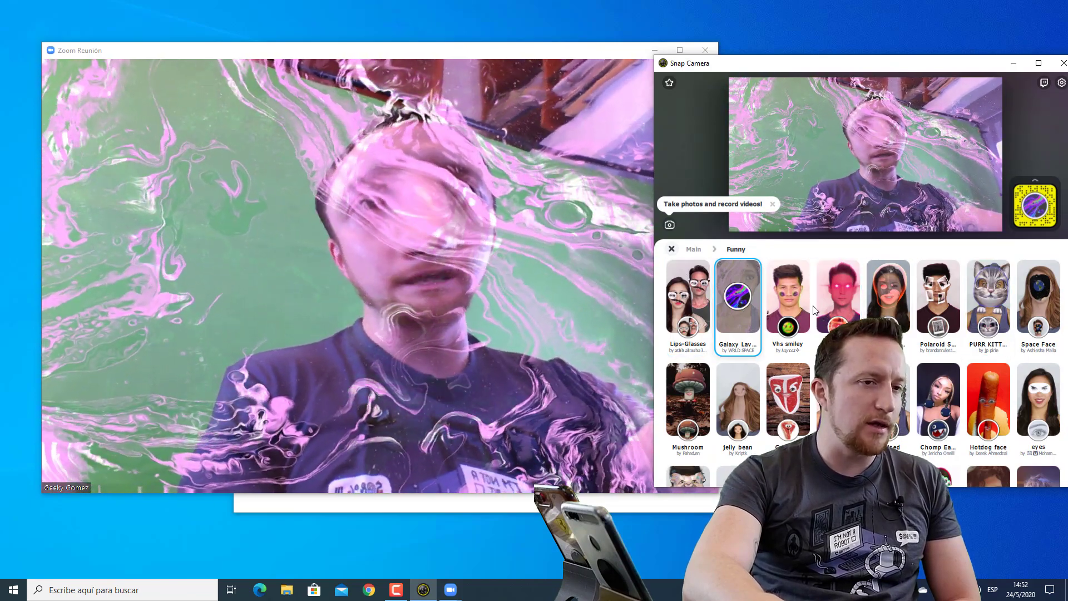
Bring the Snap Camera window fully into view, turn off the active Galaxy lens and close the window
drag(751, 63, 634, 62)
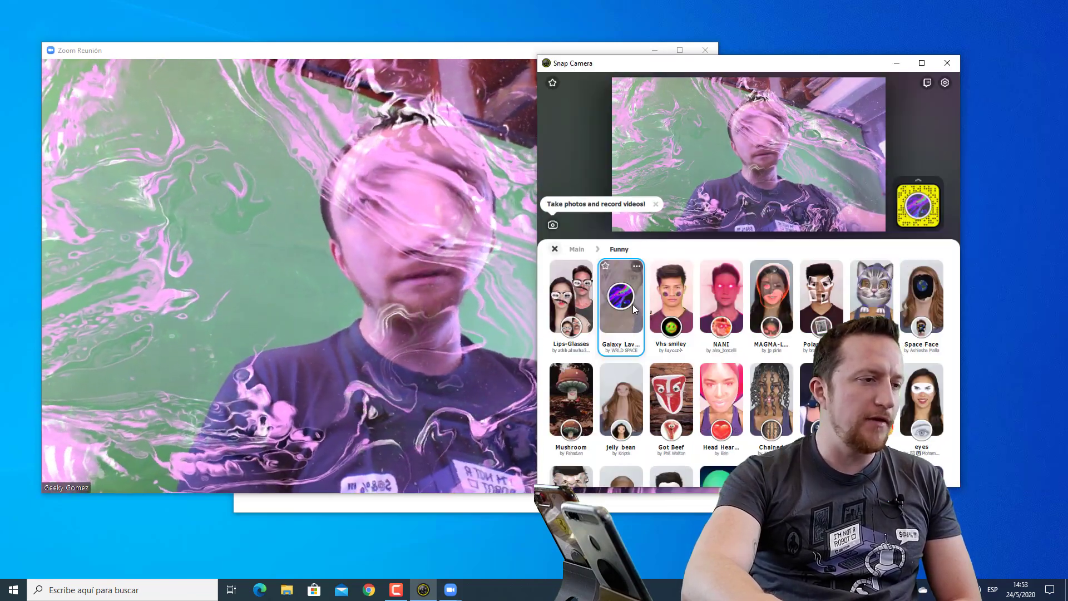
click(632, 304)
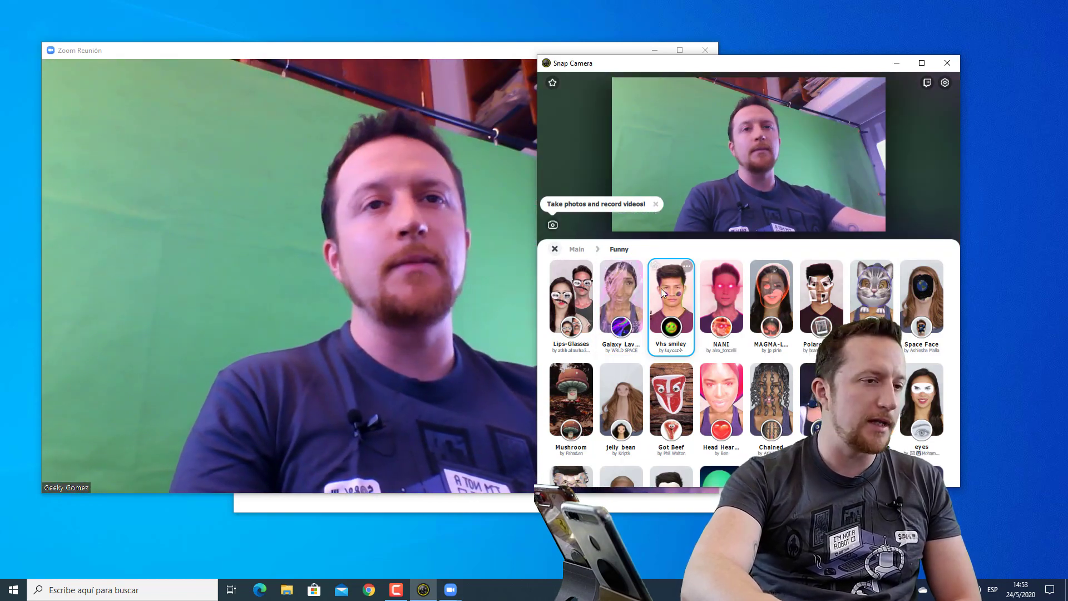
click(948, 65)
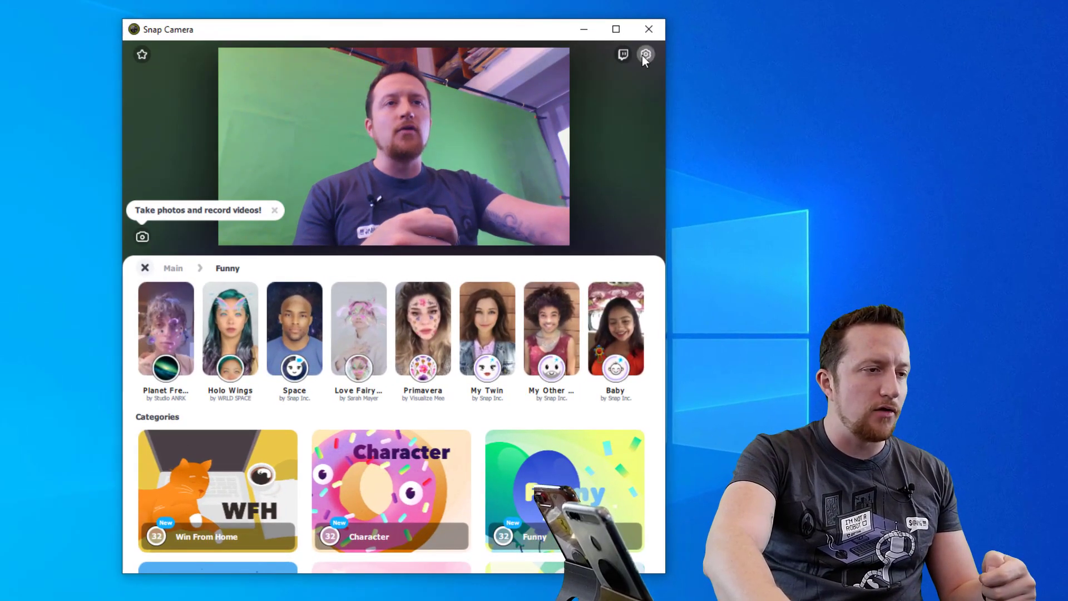
Review Snap Camera's settings for camera, video, hotkeys, cache size and history clearing, and return to the main view
click(645, 54)
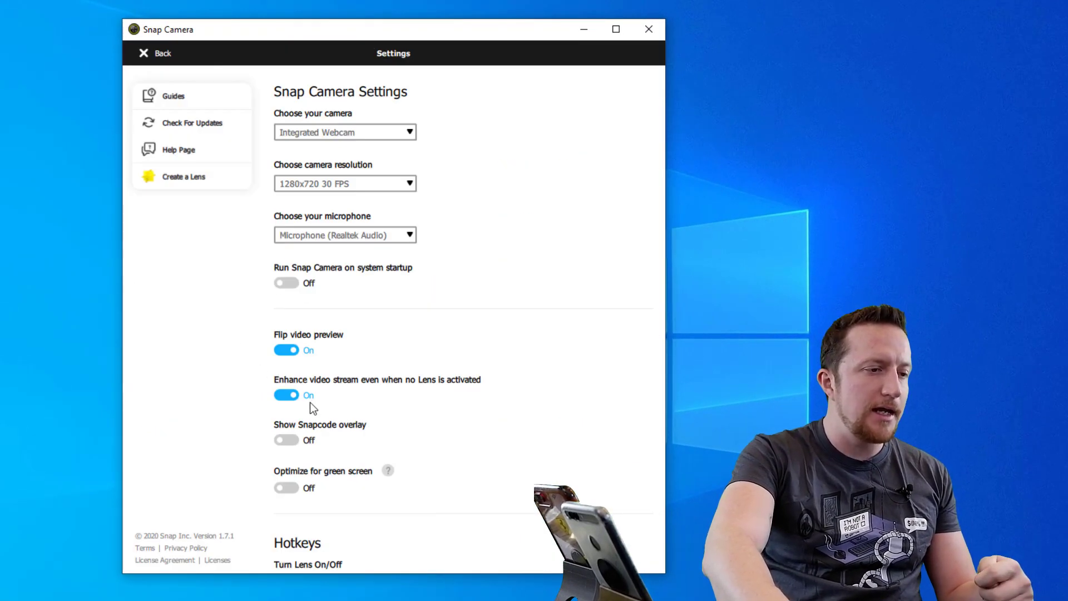
scroll(370, 431, down, 5)
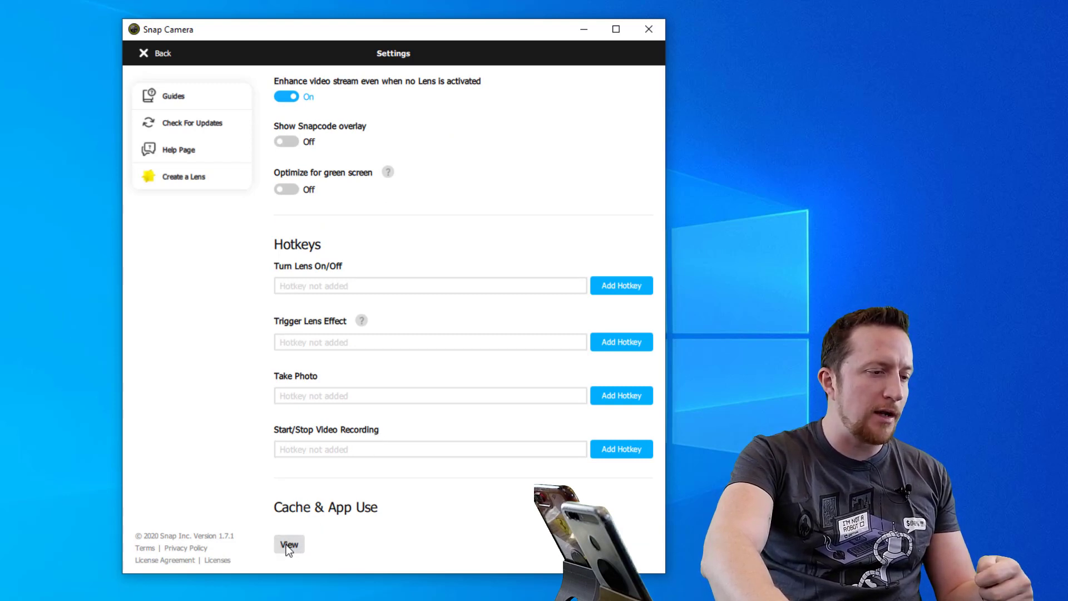
scroll(286, 551, down, 4)
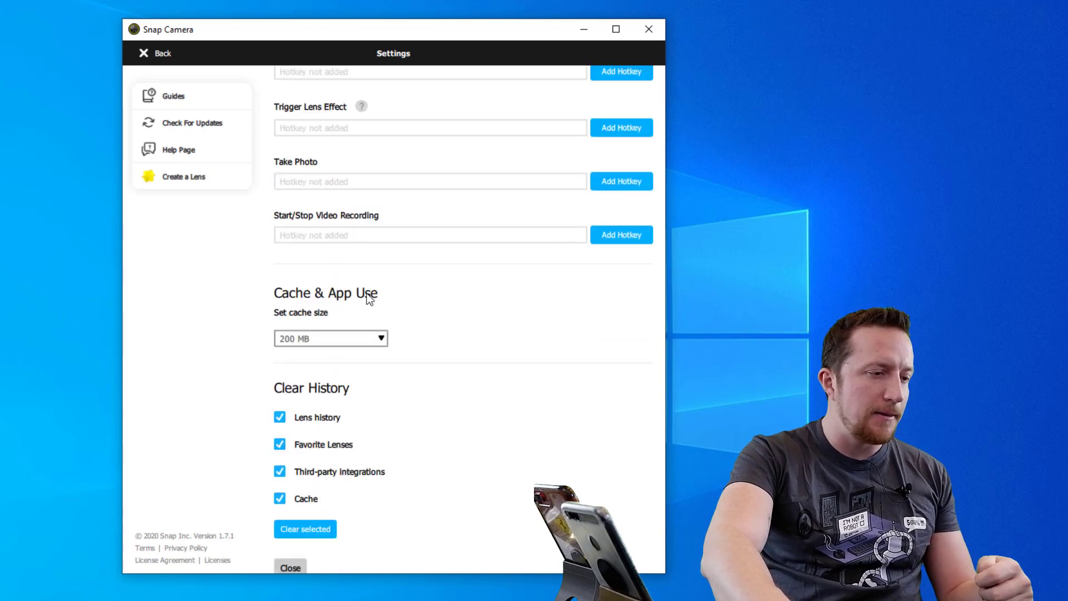
scroll(433, 478, down, 1)
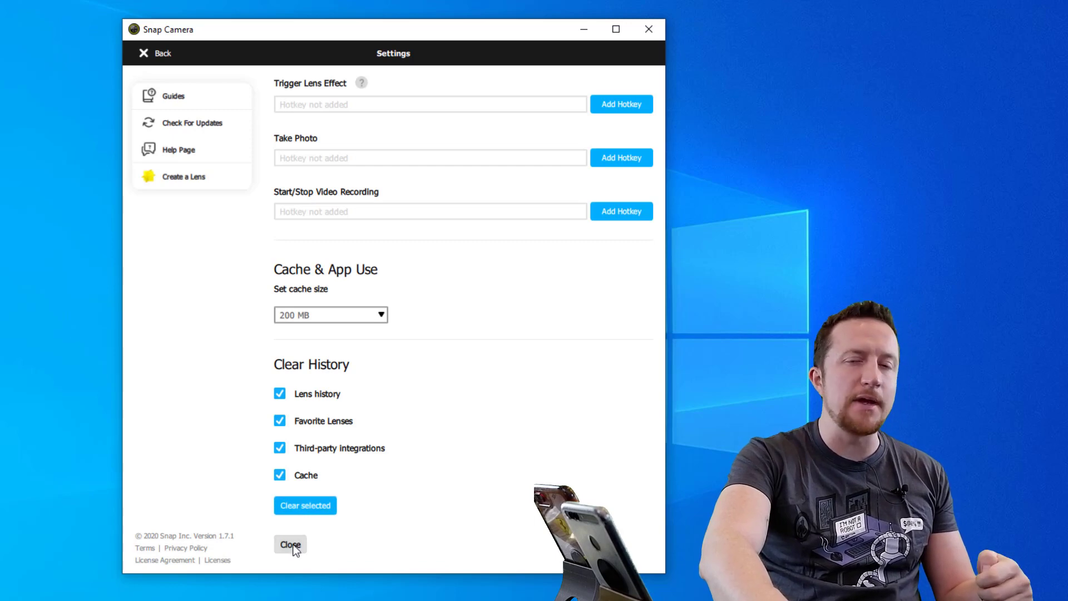
scroll(295, 548, up, 4)
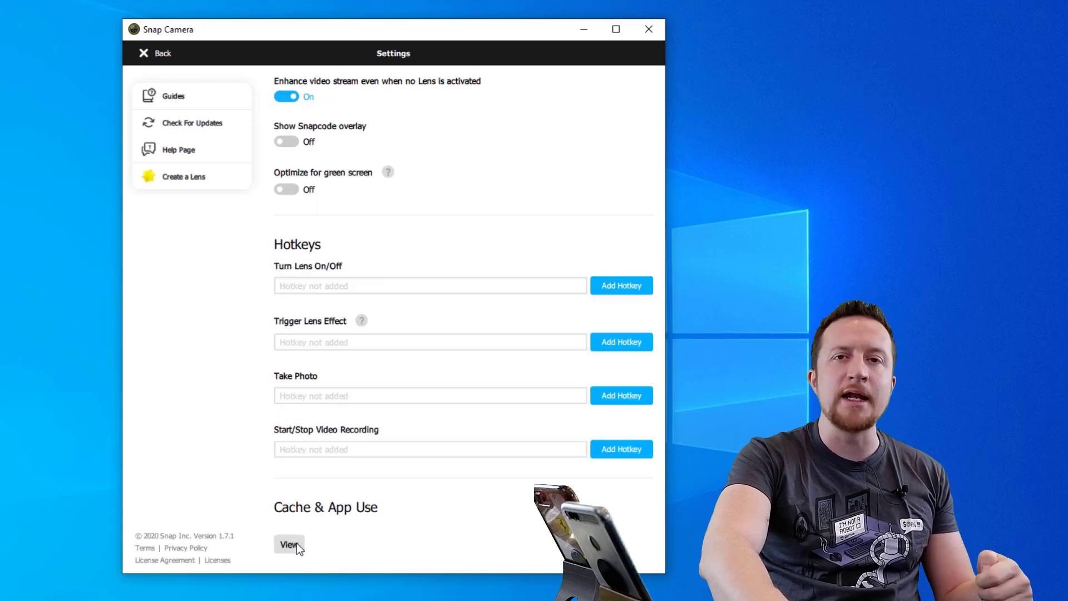
click(146, 53)
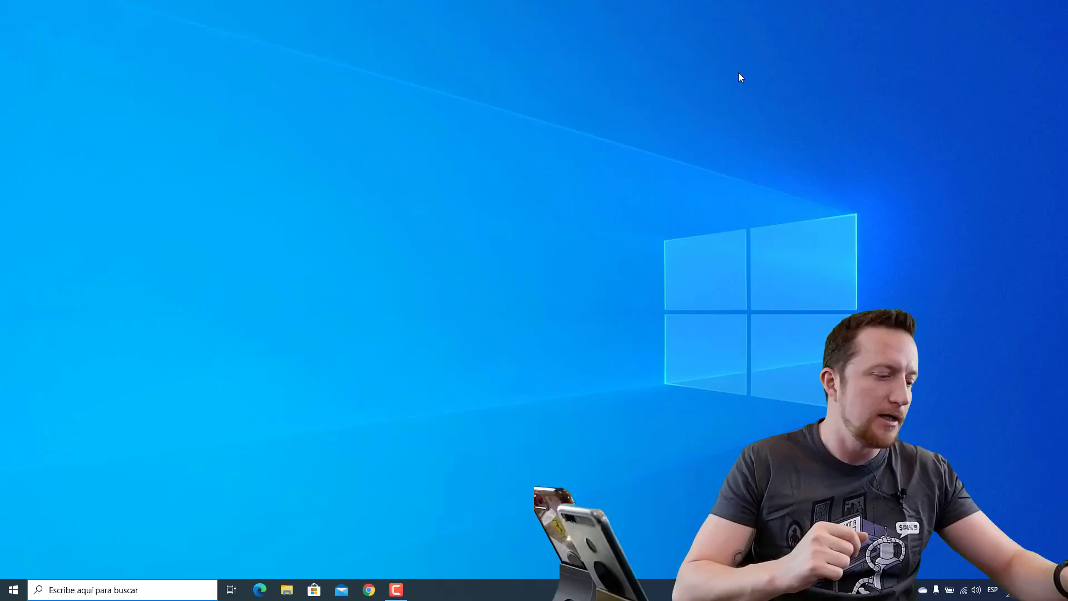
Search Windows for "snap" and choose to uninstall the Snap Camera application
key(super)
text(snap)
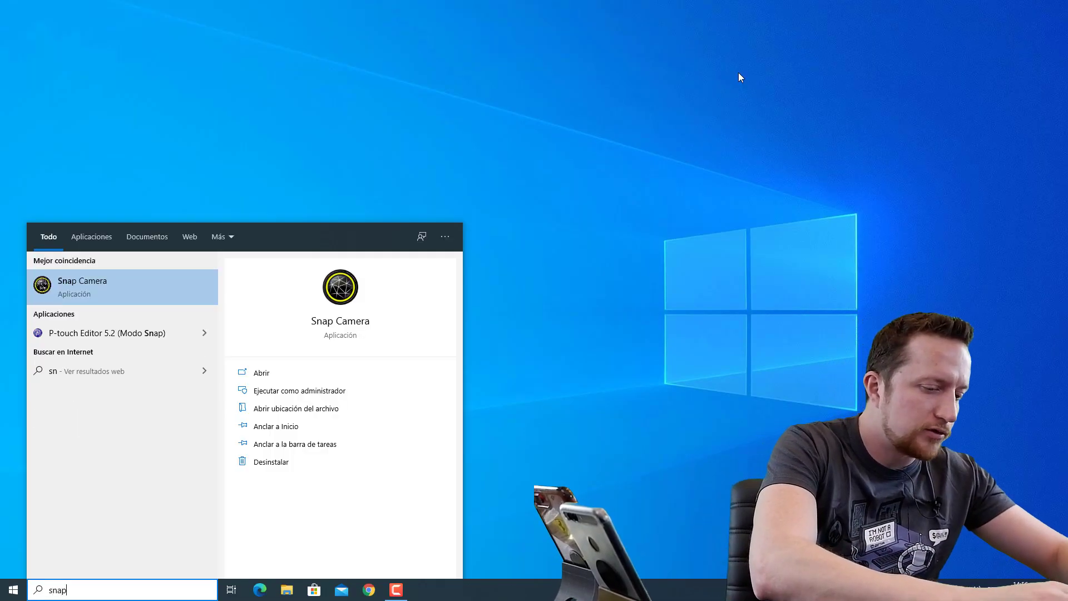
right_click(87, 284)
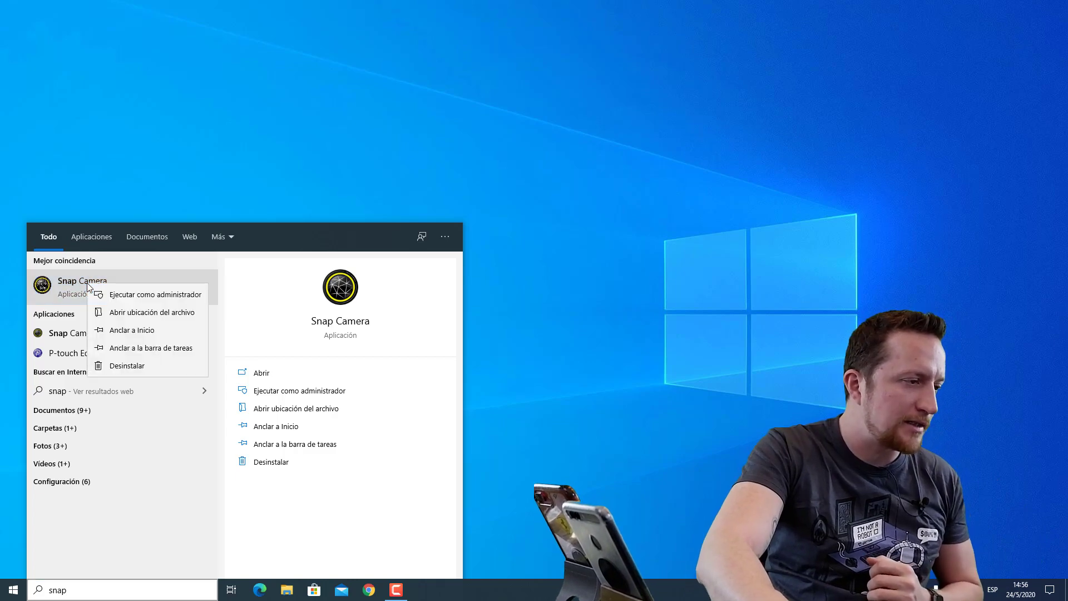
click(138, 368)
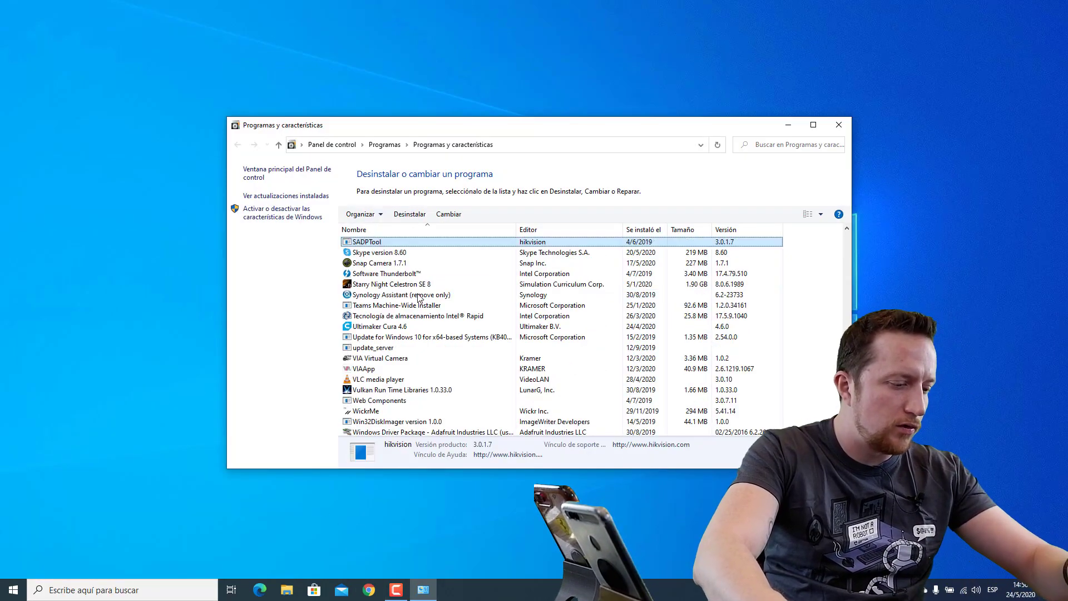
Uninstall Snap Camera 1.7.1 from the installed programs, continuing past the running-app warning and confirming its removal
click(401, 263)
click(409, 216)
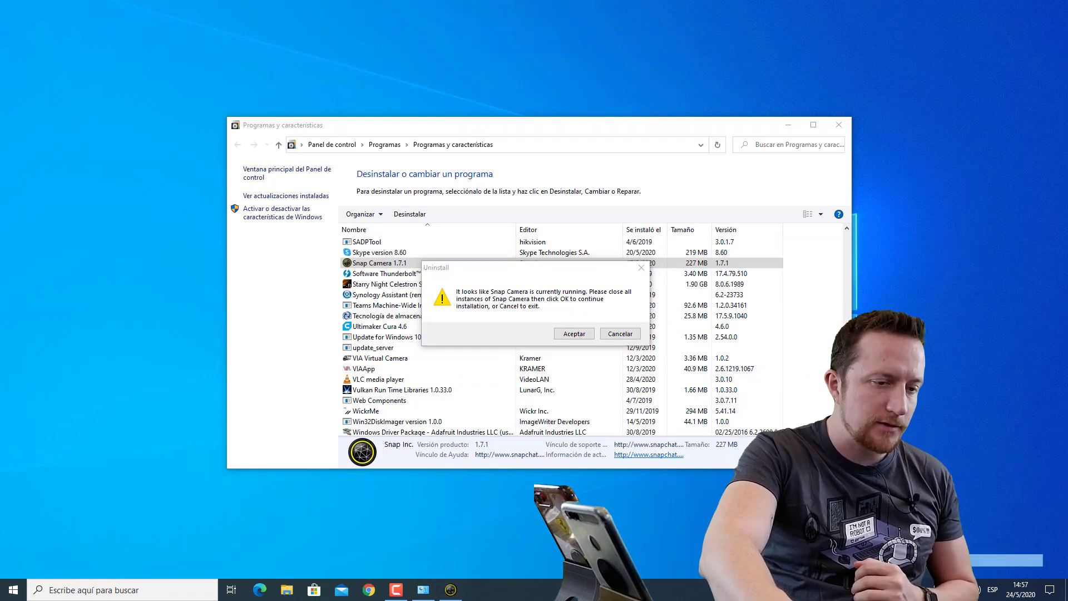
click(576, 336)
click(569, 332)
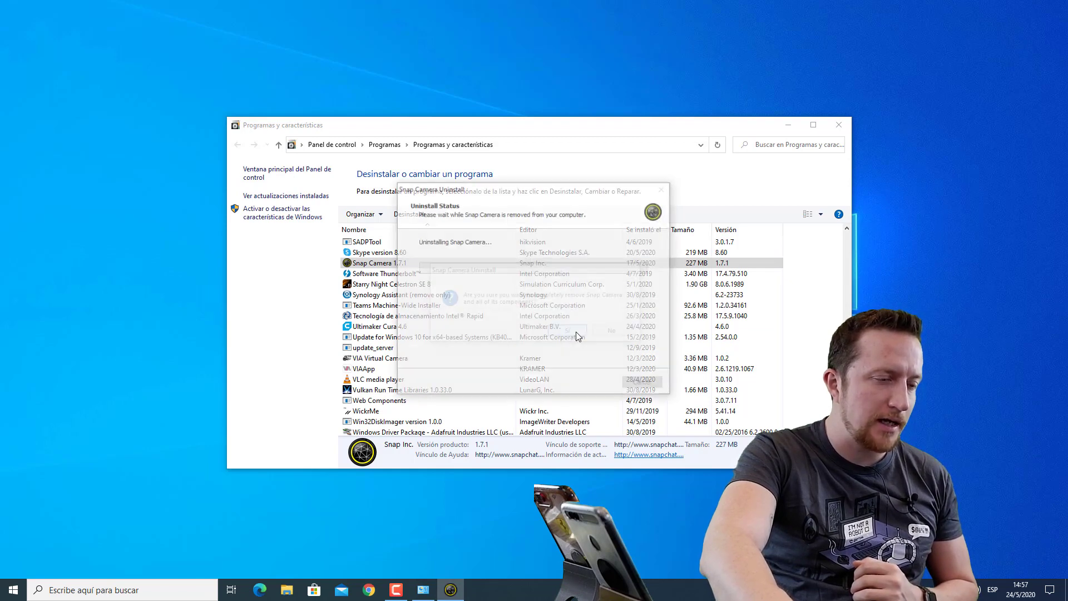